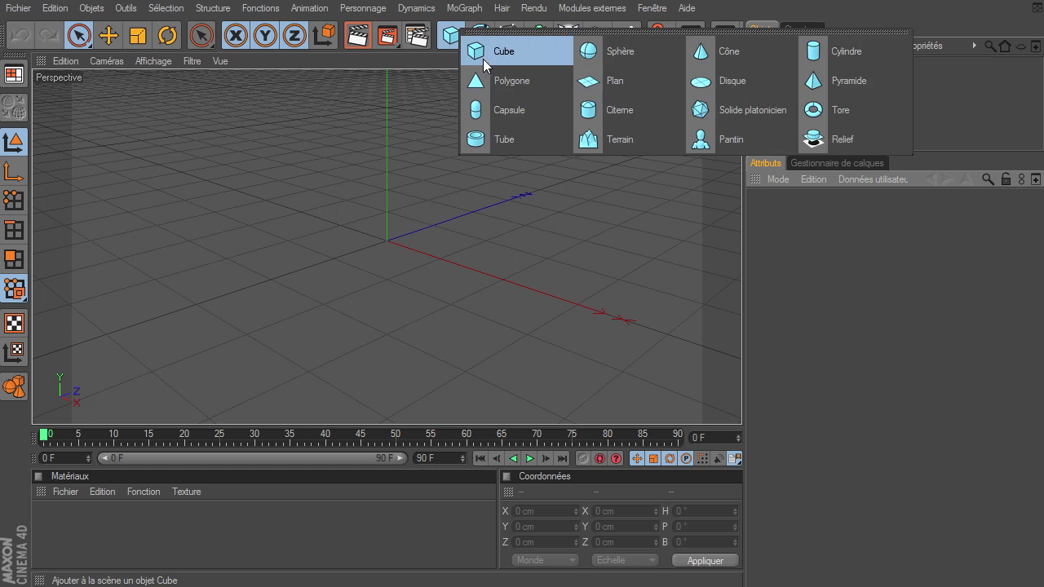
Add a 100 cm Sphère, zoom the view out, and set the timeline end frame to 125 F.
left_click_drag(451, 35, 608, 48)
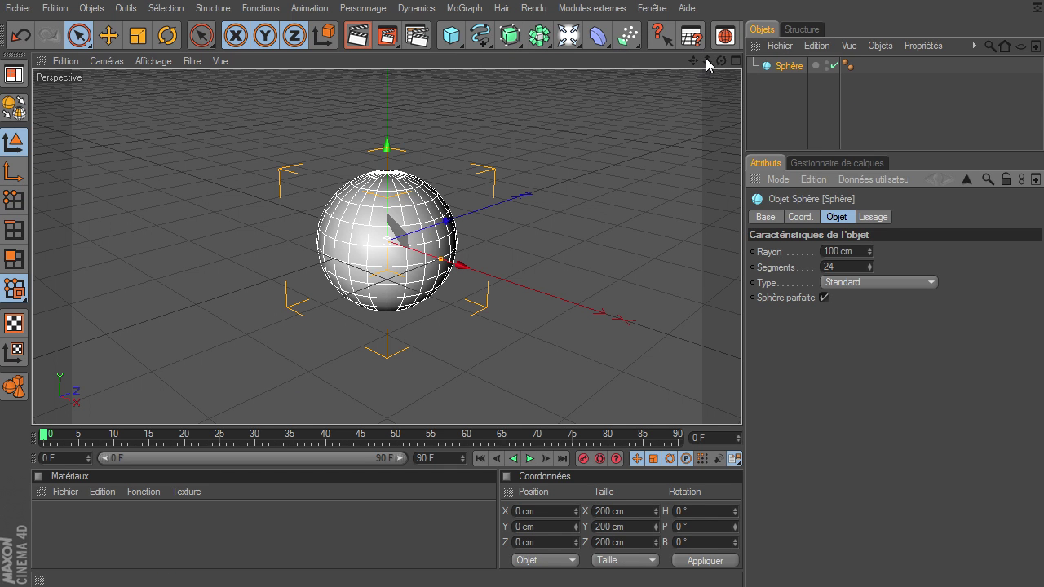
left_click_drag(708, 60, 741, 404)
double_click(439, 458)
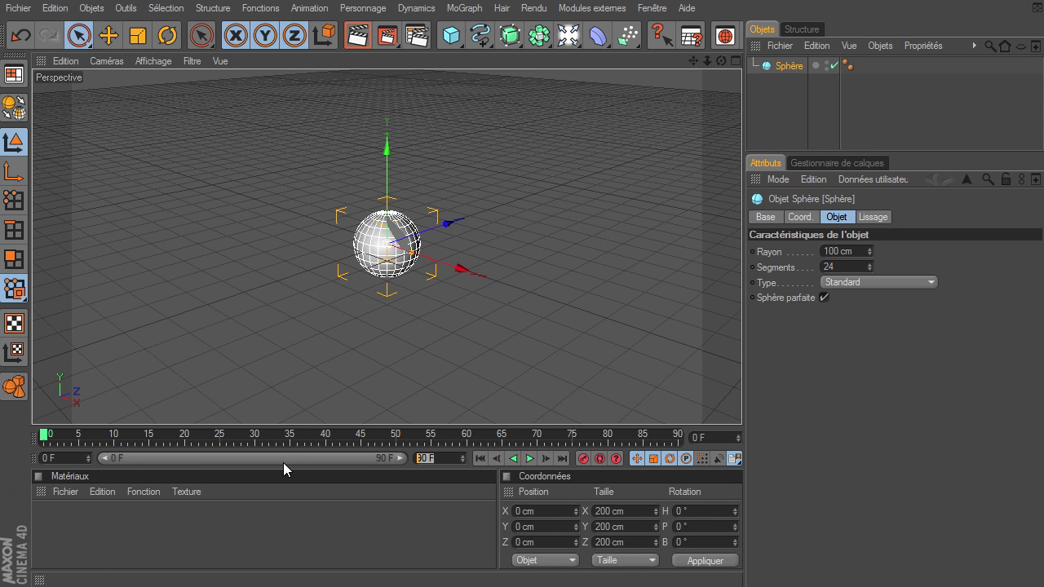
type("150")
key("Return")
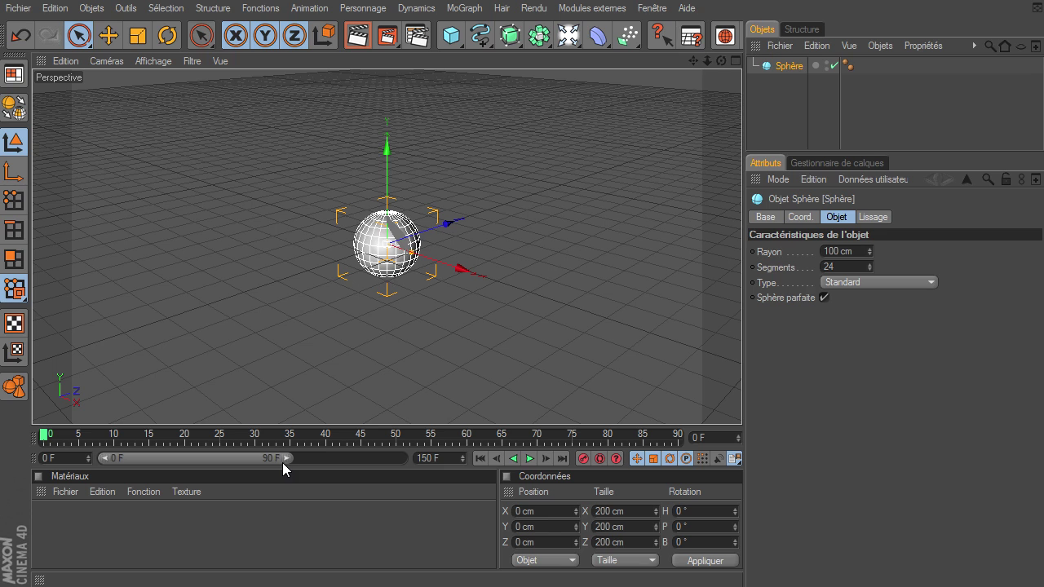
left_click_drag(298, 463, 454, 467)
double_click(453, 459)
type("25")
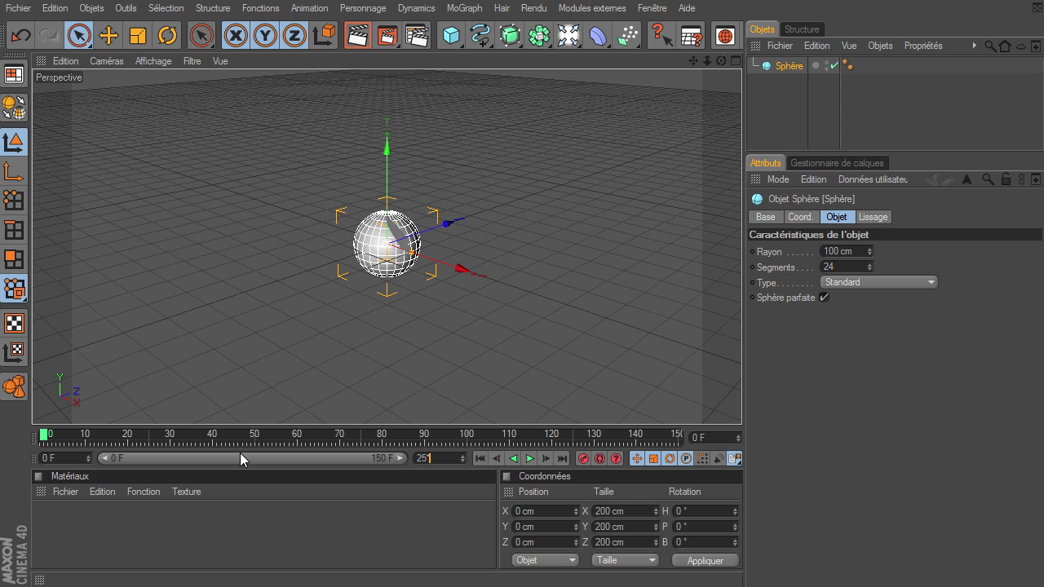
key("Return")
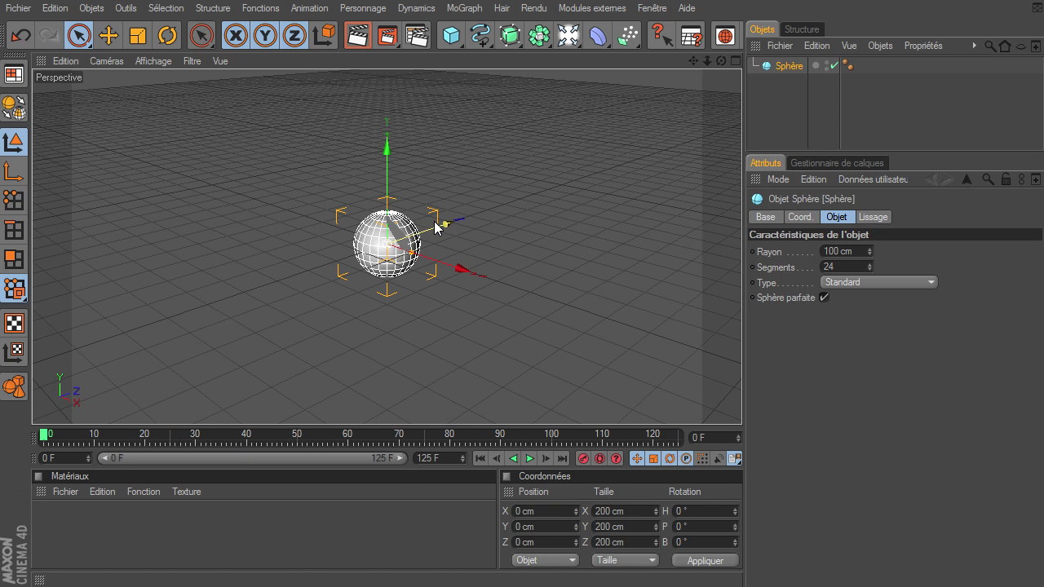
Position the sphere and record its position keyframe at frame 49.
left_click_drag(447, 222, 437, 228)
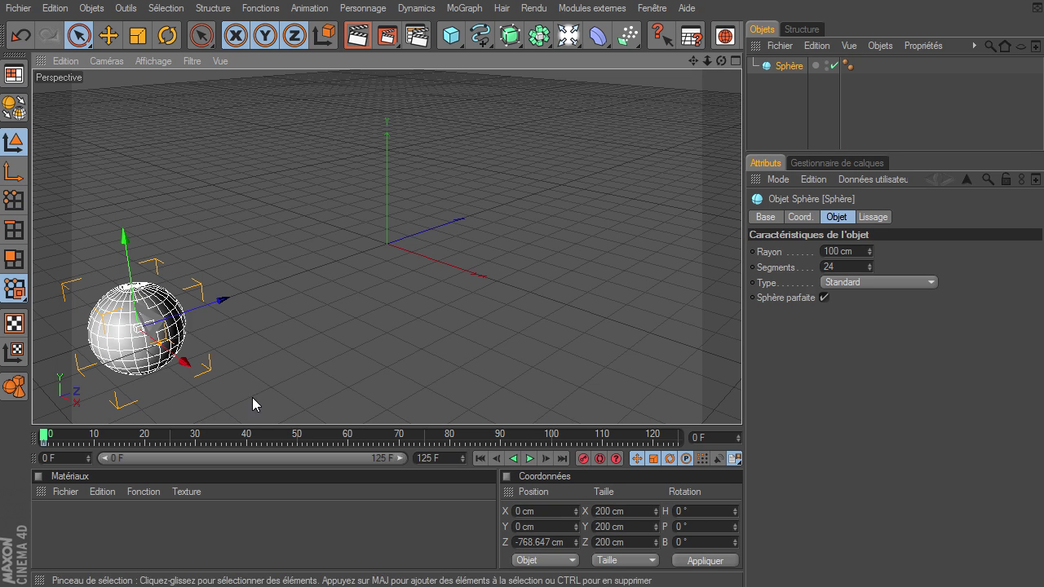
left_click(239, 438)
left_click_drag(240, 438, 292, 438)
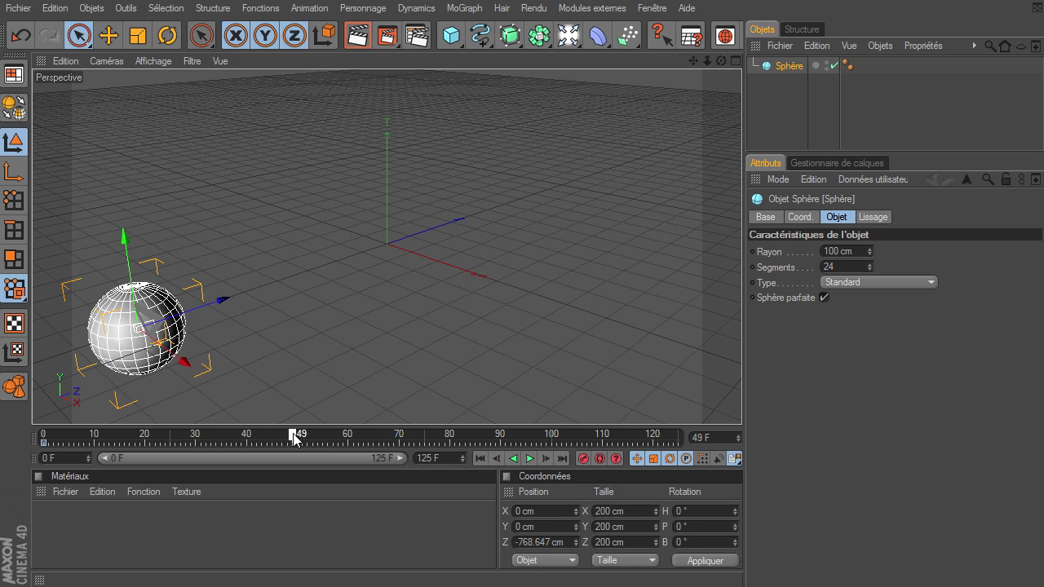
left_click_drag(140, 329, 741, 399)
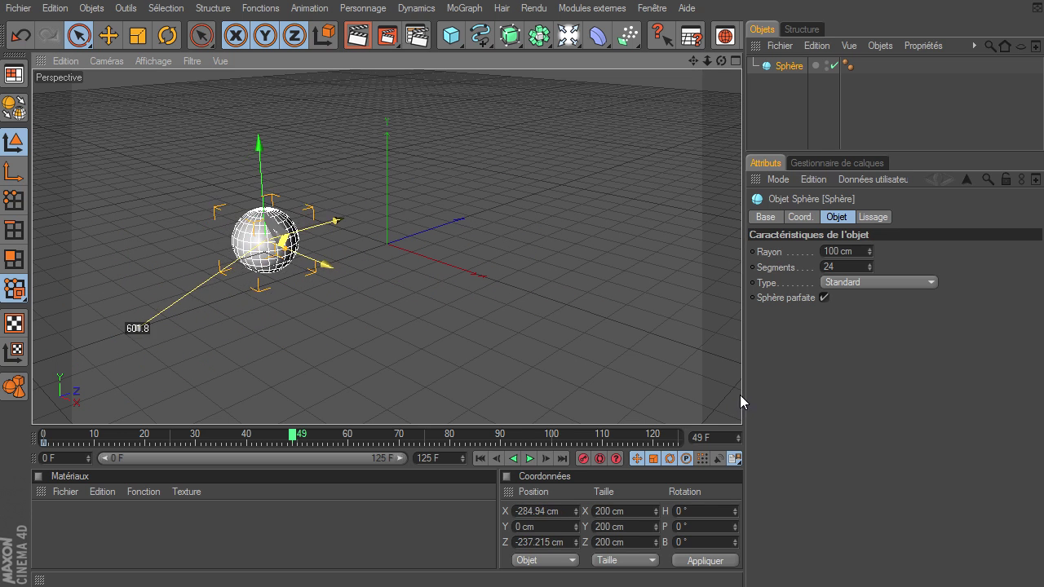
left_click_drag(741, 400, 455, 581)
left_click(583, 459)
Record sphere keyframes at frame 84 on the right and frame 105 shifted left.
left_click(471, 434)
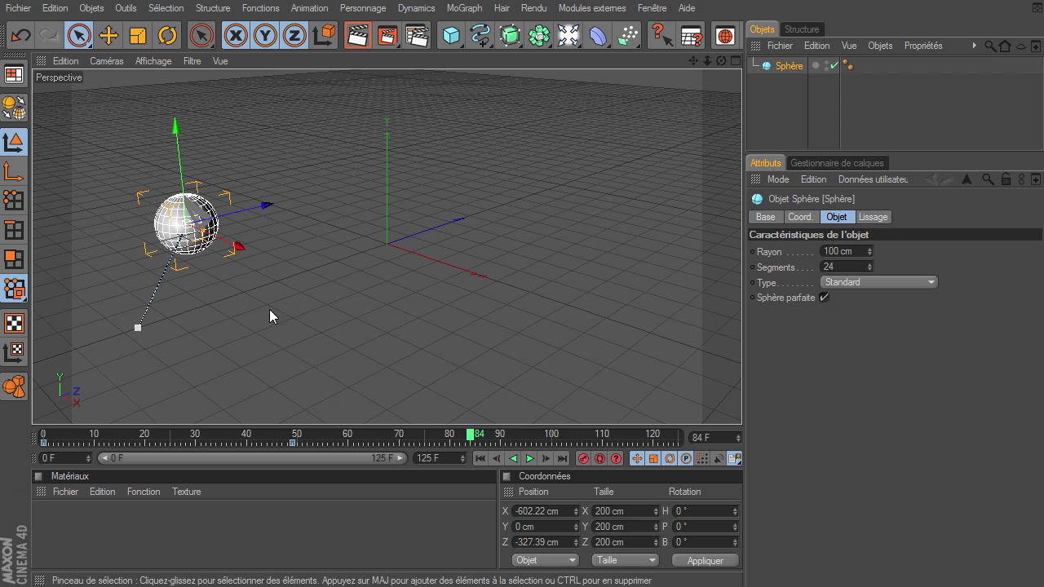
left_click_drag(208, 227, 625, 231)
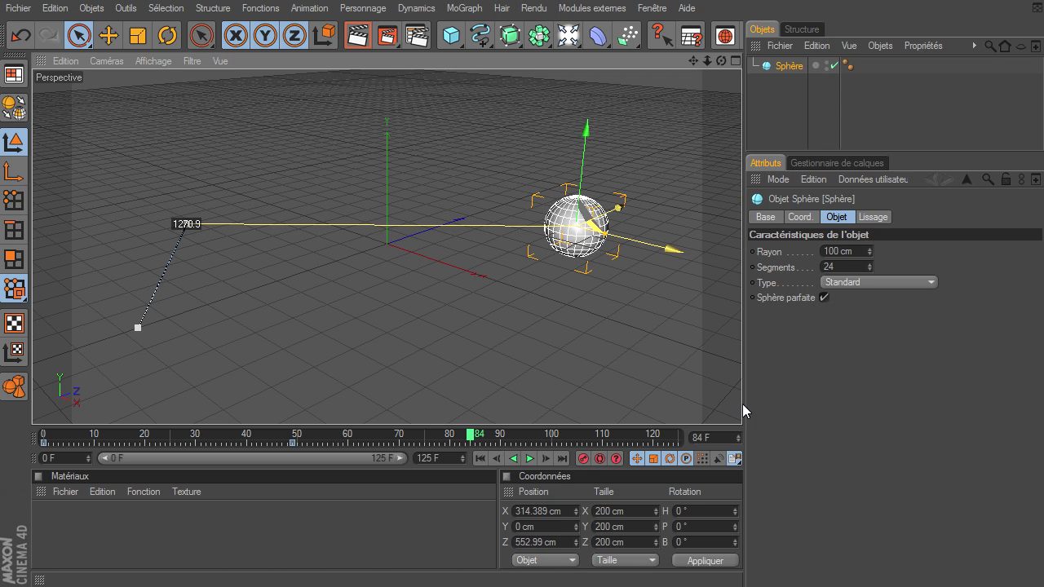
left_click(583, 459)
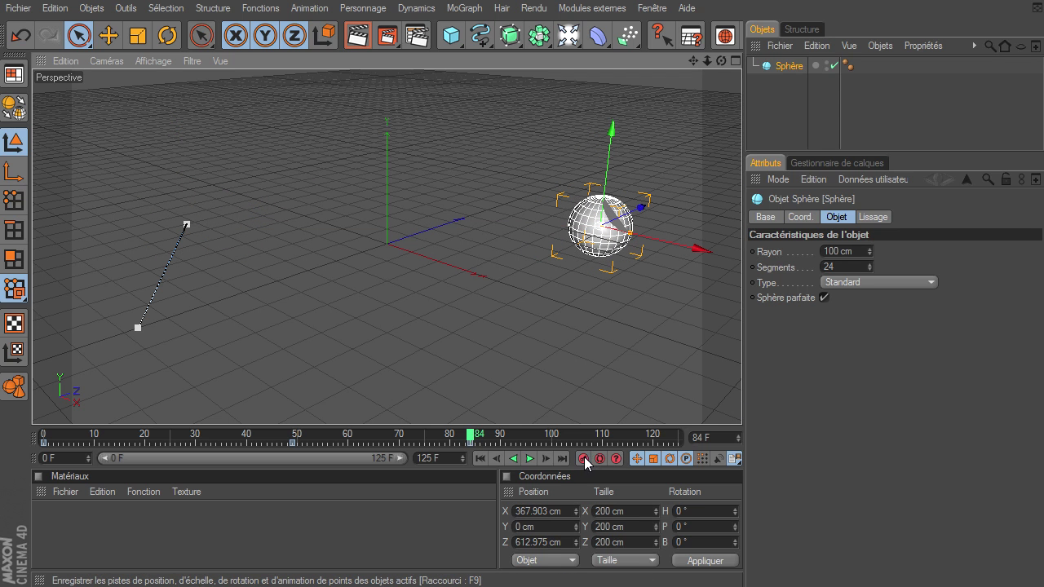
left_click(678, 435)
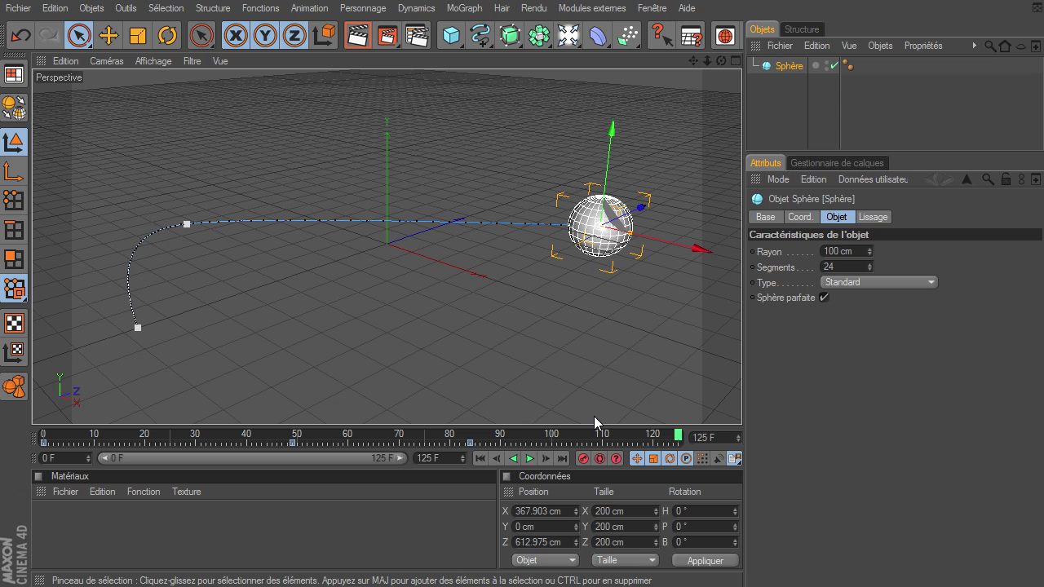
left_click(577, 435)
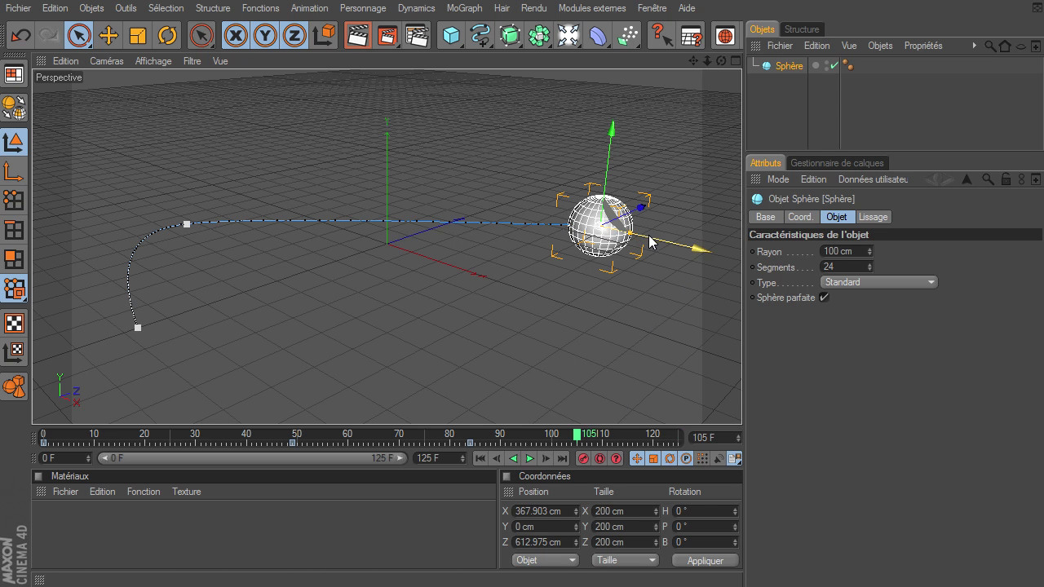
left_click_drag(651, 241, 431, 190)
left_click(583, 459)
Keyframe the sphere at the lower right at frame 125, then return to frame 0.
left_click(677, 435)
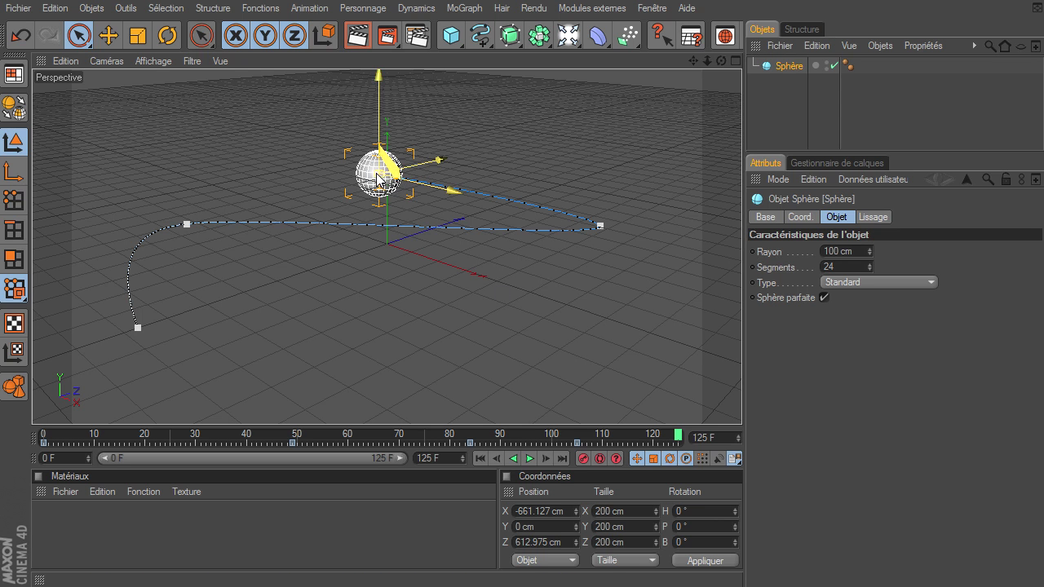
left_click_drag(378, 178, 461, 258)
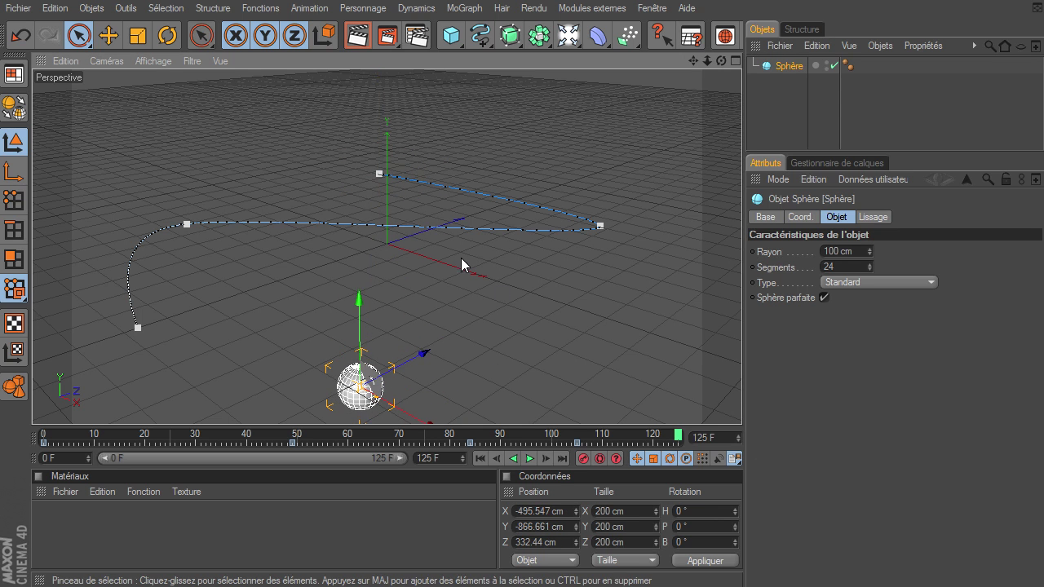
left_click_drag(359, 314, 356, 159)
mouse_move(424, 195)
left_mouse_down()
mouse_move(662, 274)
mouse_move(633, 358)
left_mouse_up()
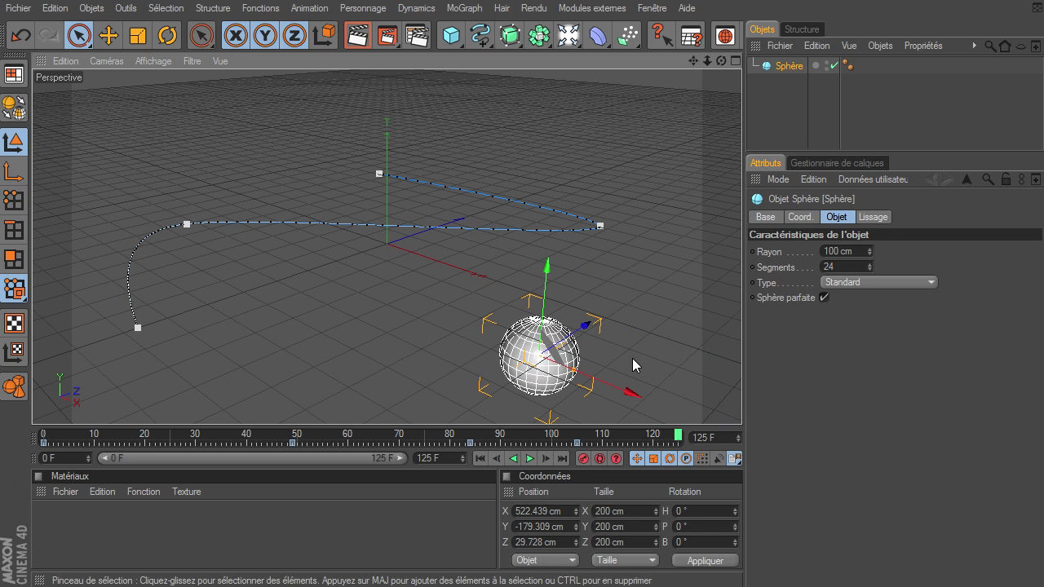
left_click(584, 459)
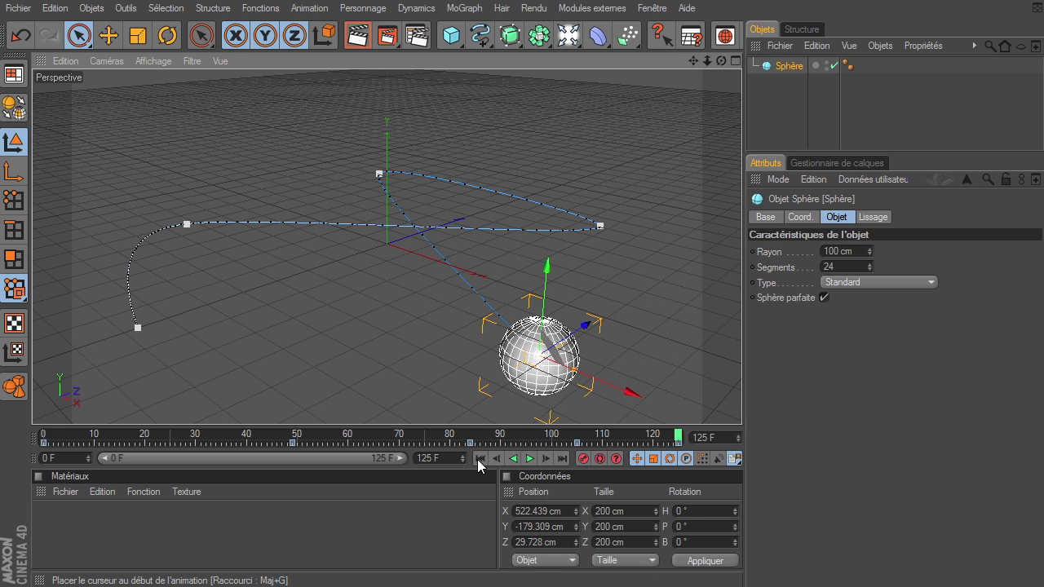
left_click(479, 458)
Create a new material Mat, apply it to Sphère, pick a red colour, and preview playback.
double_click(109, 519)
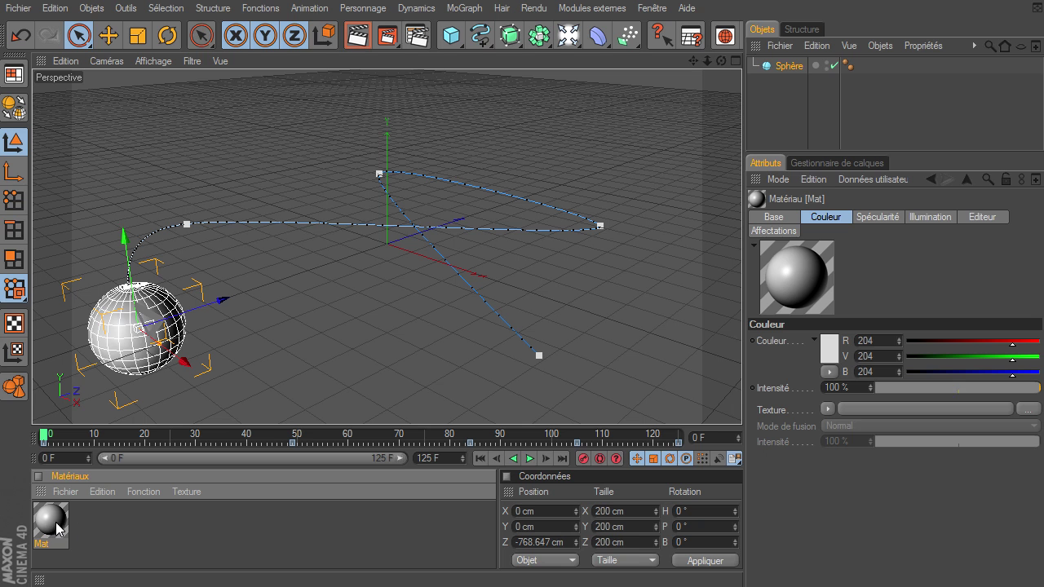
left_click_drag(51, 523, 790, 69)
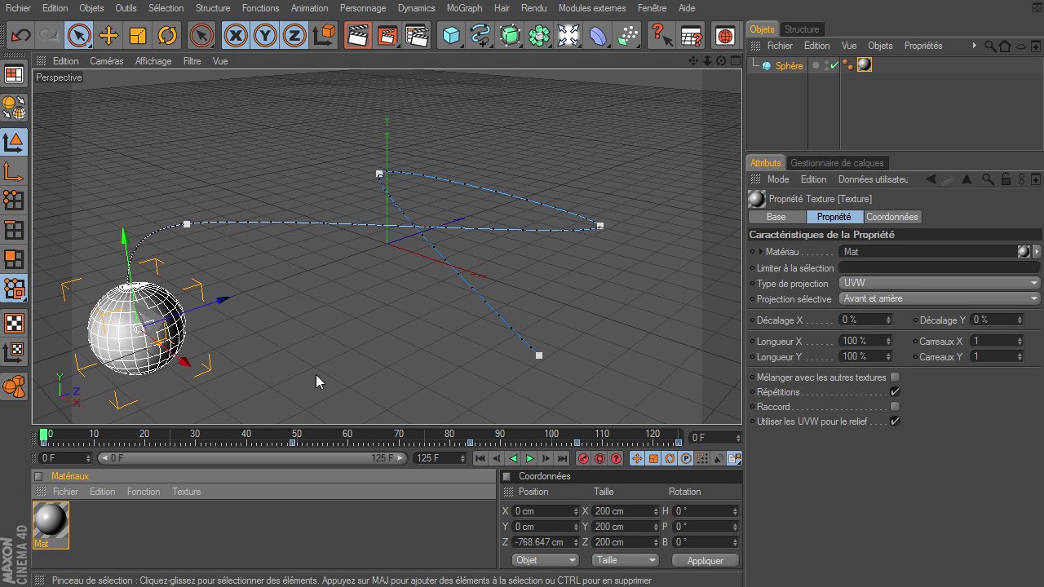
double_click(50, 522)
left_click(433, 152)
mouse_move(424, 142)
left_mouse_down()
mouse_move(435, 119)
mouse_move(435, 134)
left_mouse_up()
left_click(399, 216)
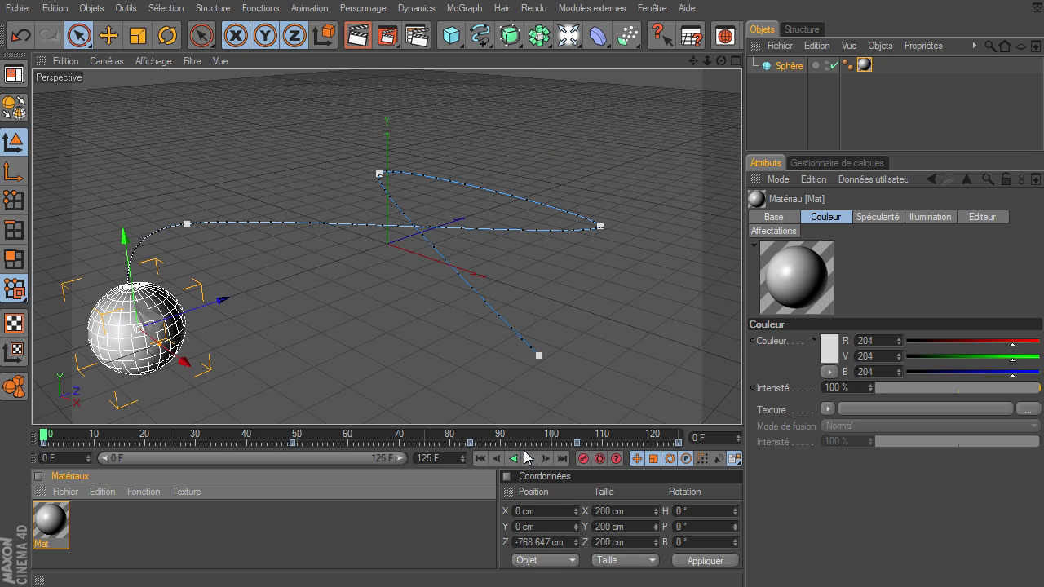
left_click(530, 459)
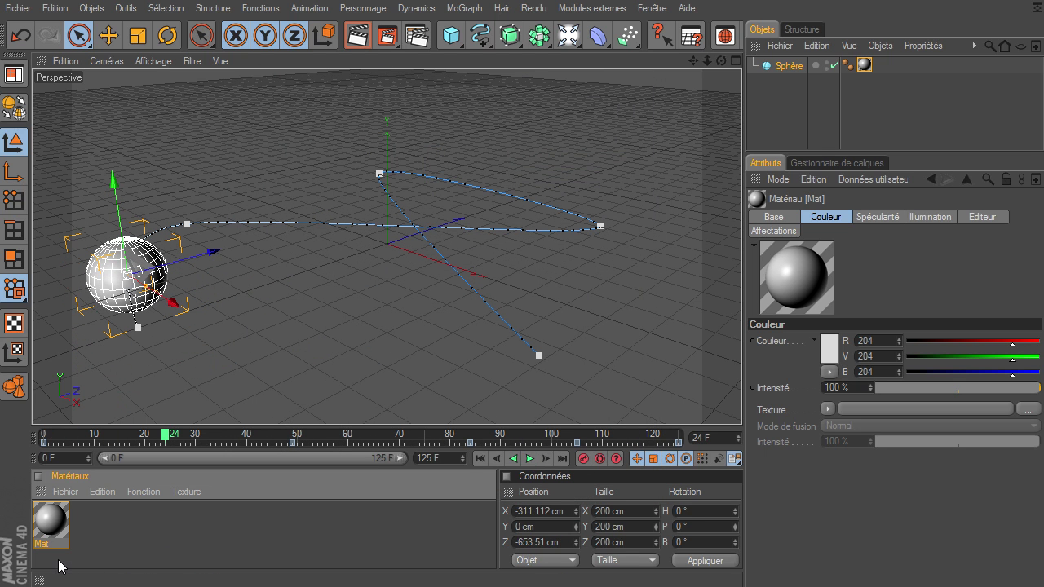
Set Mat's Couleur to a deep red (200, 1, 1) and close the material editor.
double_click(51, 514)
left_click(309, 231)
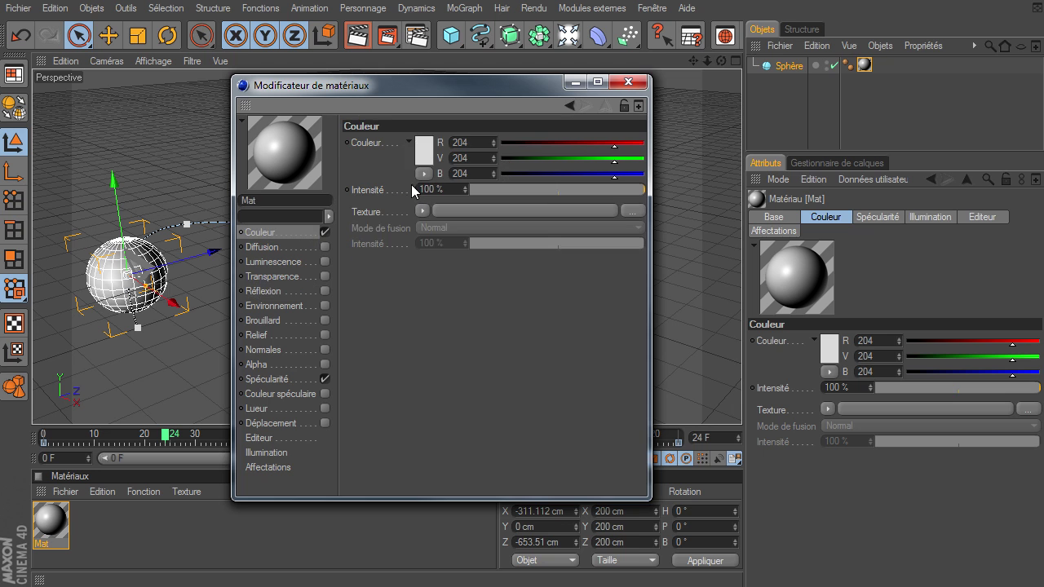
left_click(428, 151)
left_click_drag(427, 163, 438, 122)
left_click(414, 212)
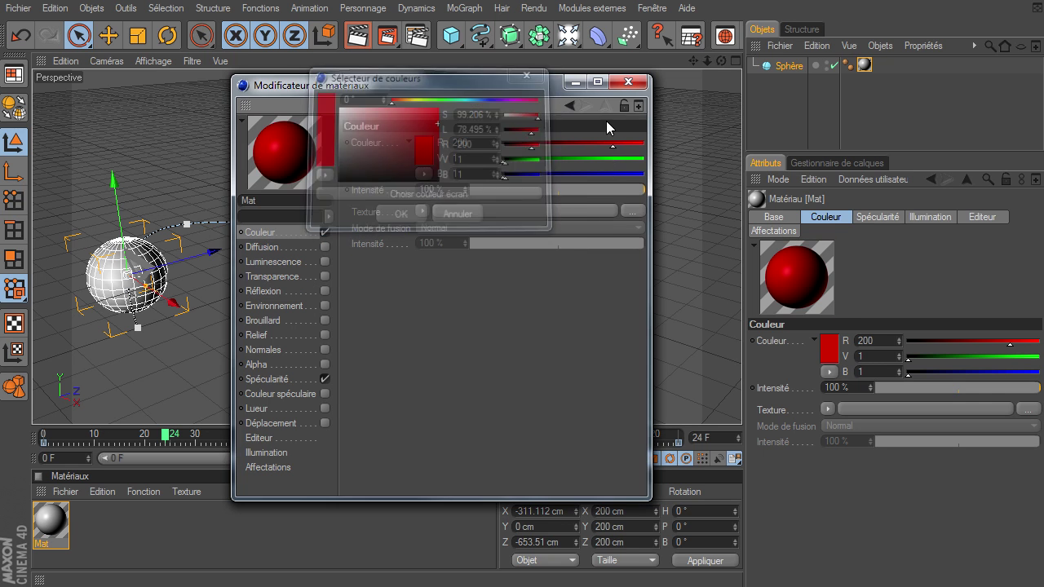
left_click(628, 82)
Play the animation to check the red sphere, then return to frame 0.
left_click(531, 461)
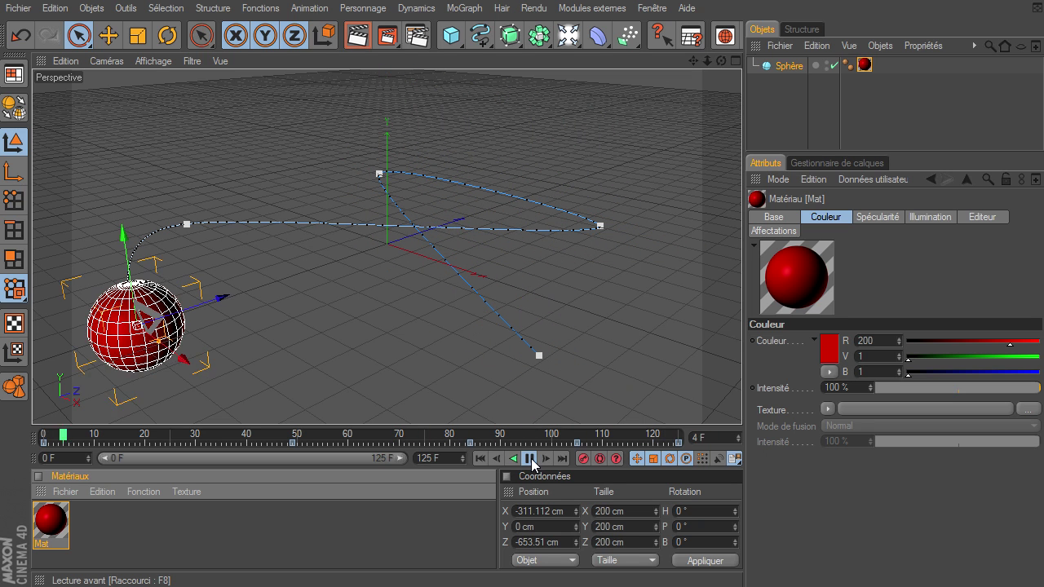
left_click(531, 461)
left_click(479, 458)
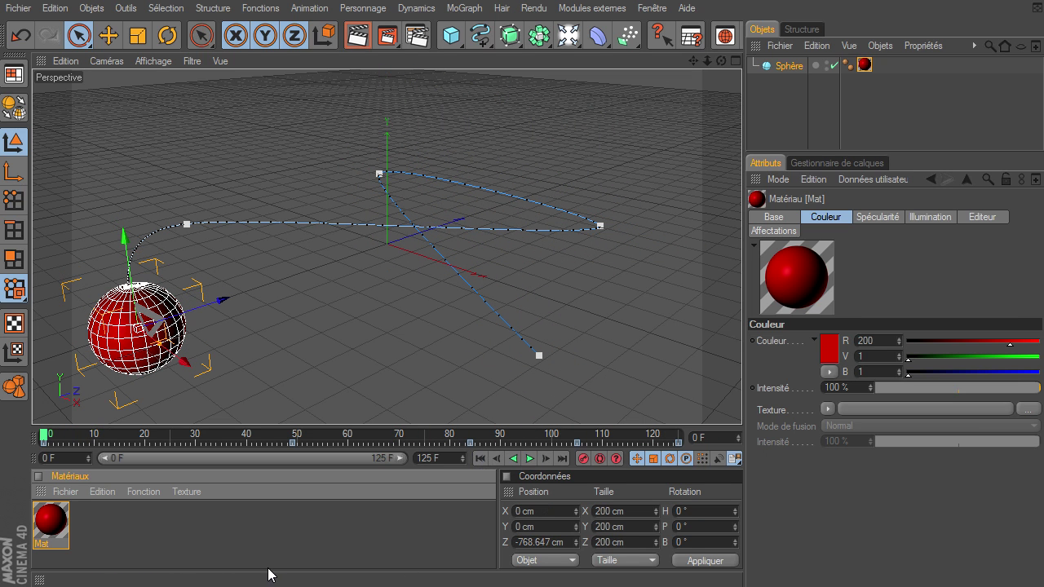
left_click(284, 527)
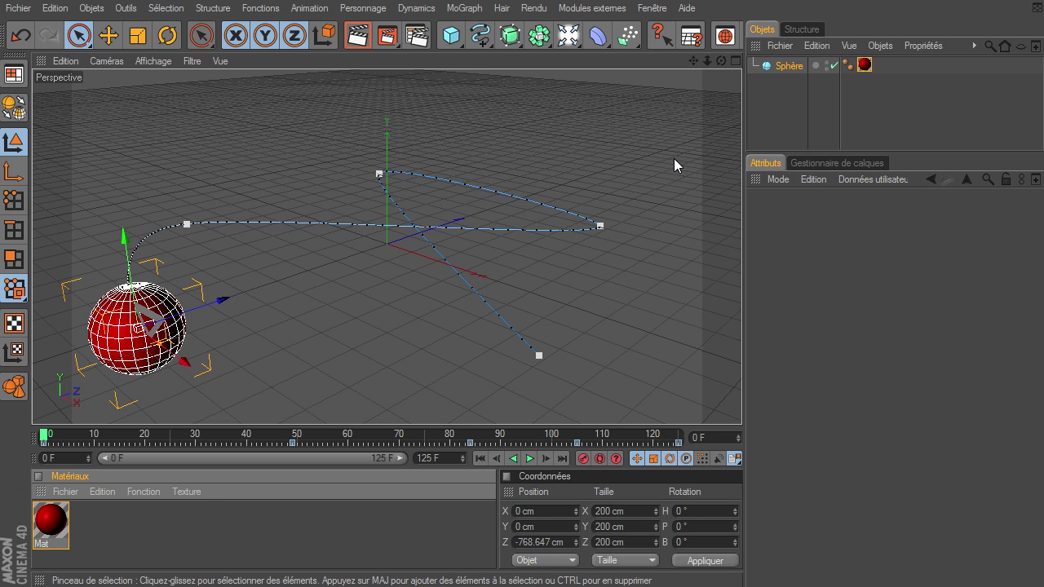
Pan and orbit the Perspective view to see the sphere and its path from lower down.
left_click_drag(693, 61, 712, 65)
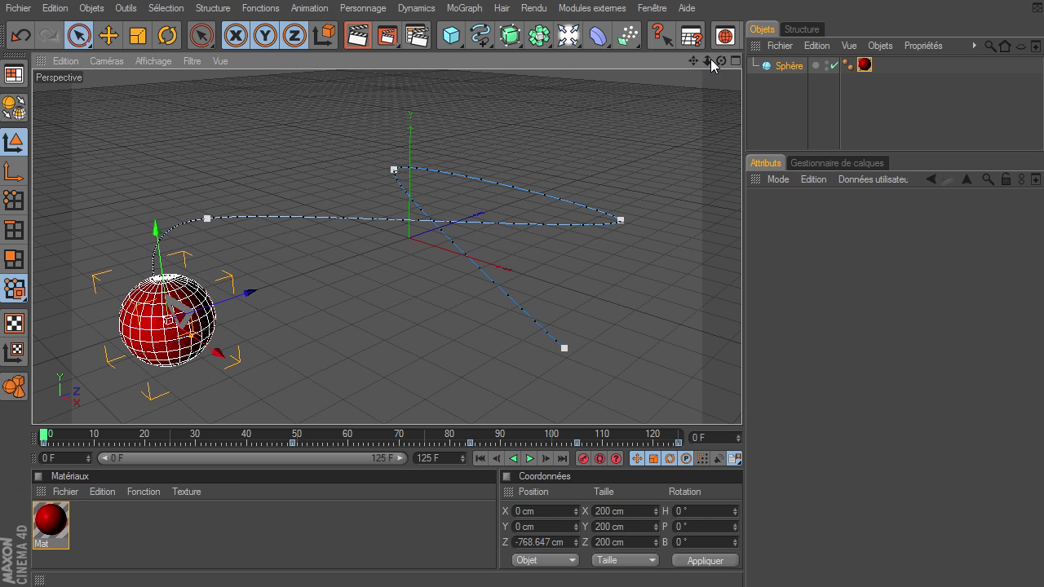
left_click_drag(742, 404, 699, 101)
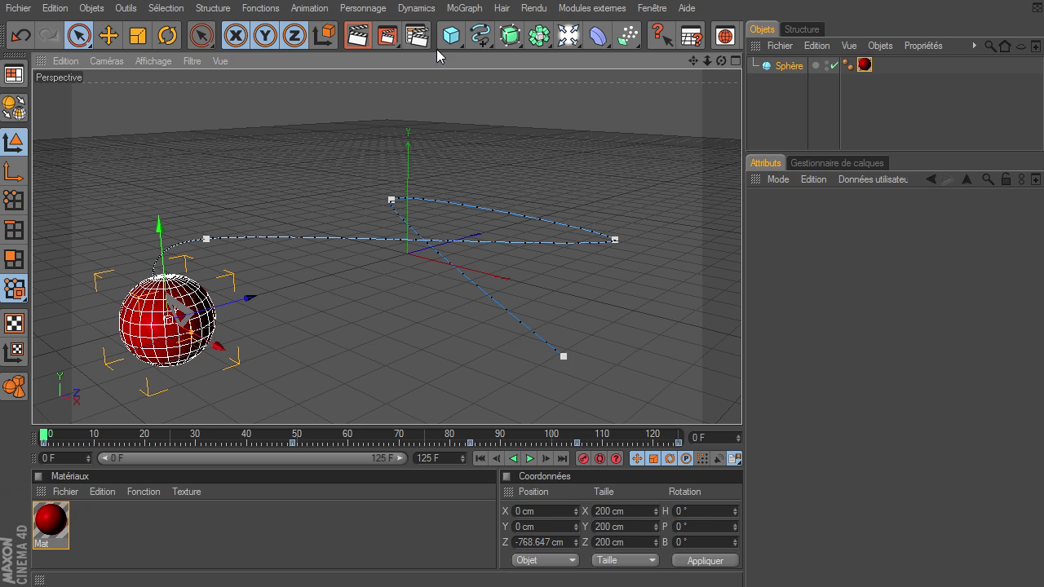
In Render Settings, set the Enregistrer path to F:\Mes rendus\Animations\minituto\rendu.
left_click(416, 37)
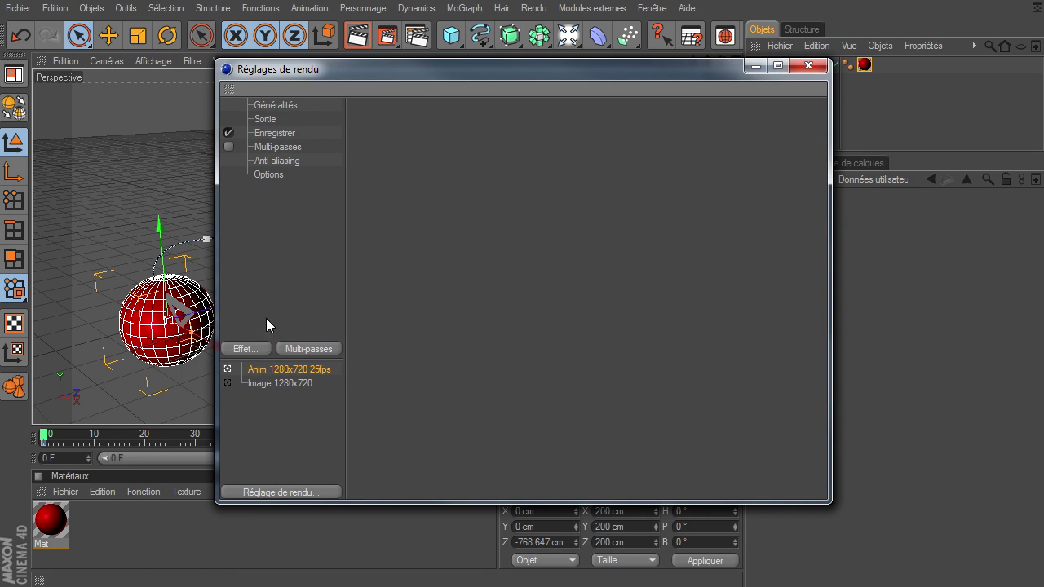
left_click(266, 119)
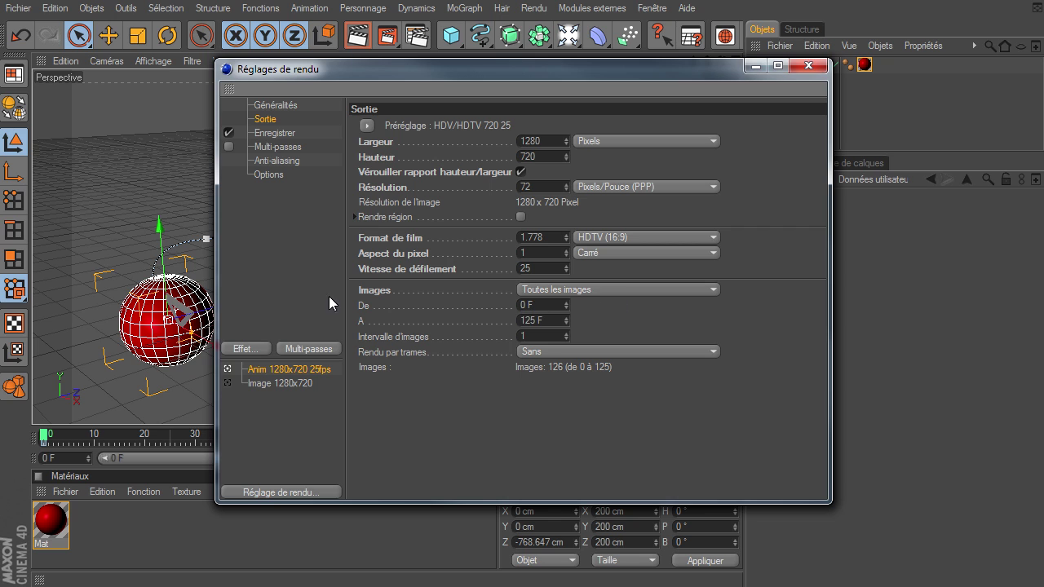
left_click(285, 136)
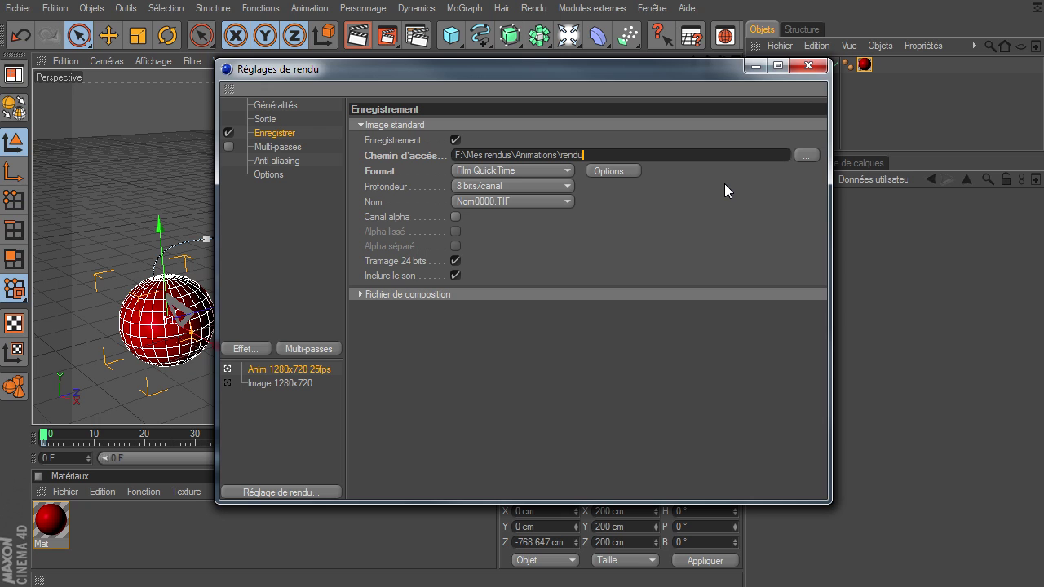
key("BackSpace")
key("BackSpace")
key("BackSpace")
key("BackSpace")
key("BackSpace")
type("min")
type("ituto/")
key("BackSpace")
type("\\")
type("rendu")
Change the render output format from Film QuickTime to TIFF (calques PSD).
left_click(526, 169)
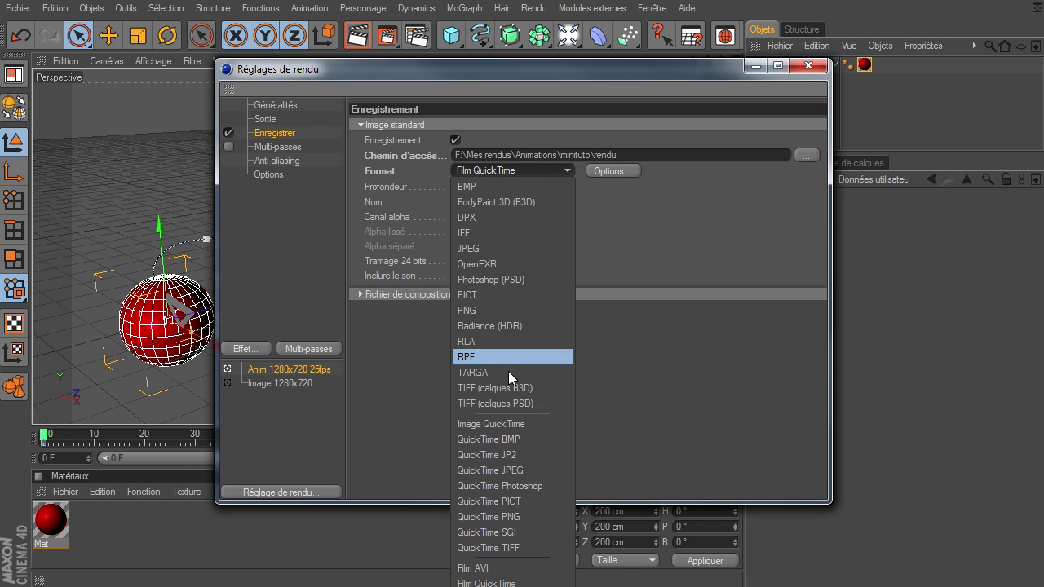
left_click(498, 403)
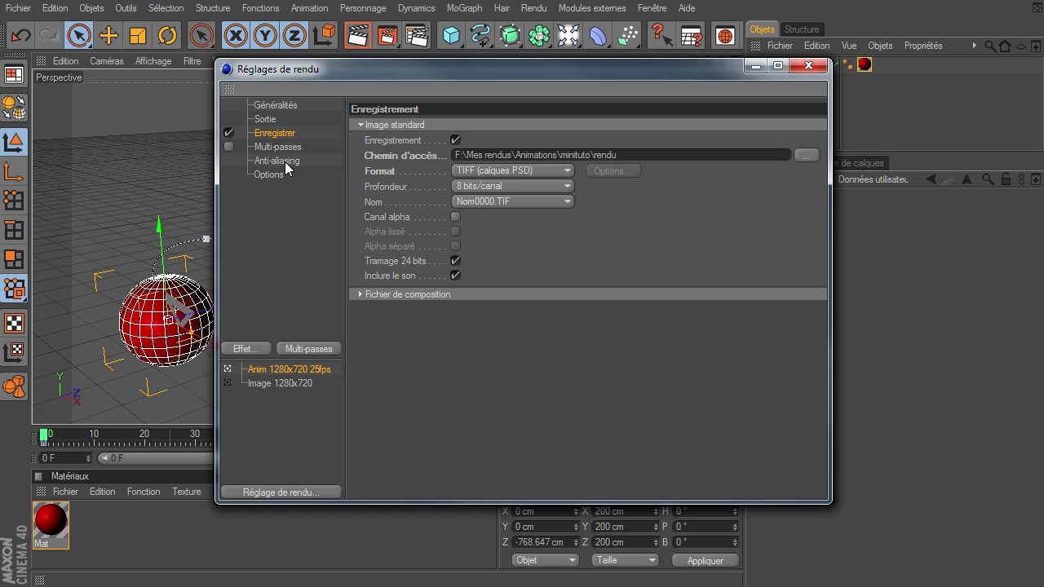
Close Render Settings and render all 126 frames to an enlarged Picture Viewer.
left_click(809, 65)
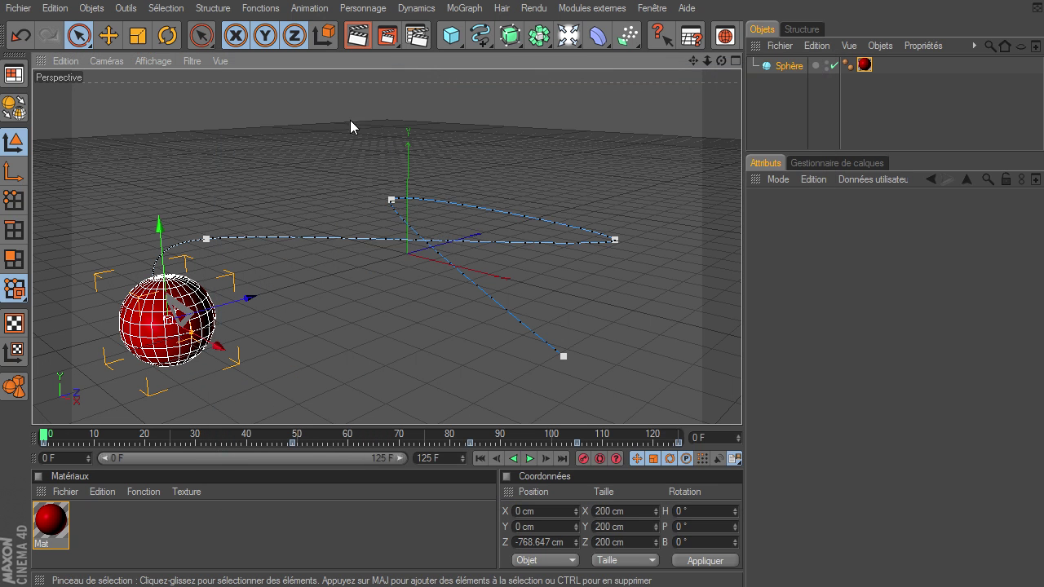
left_click(388, 38)
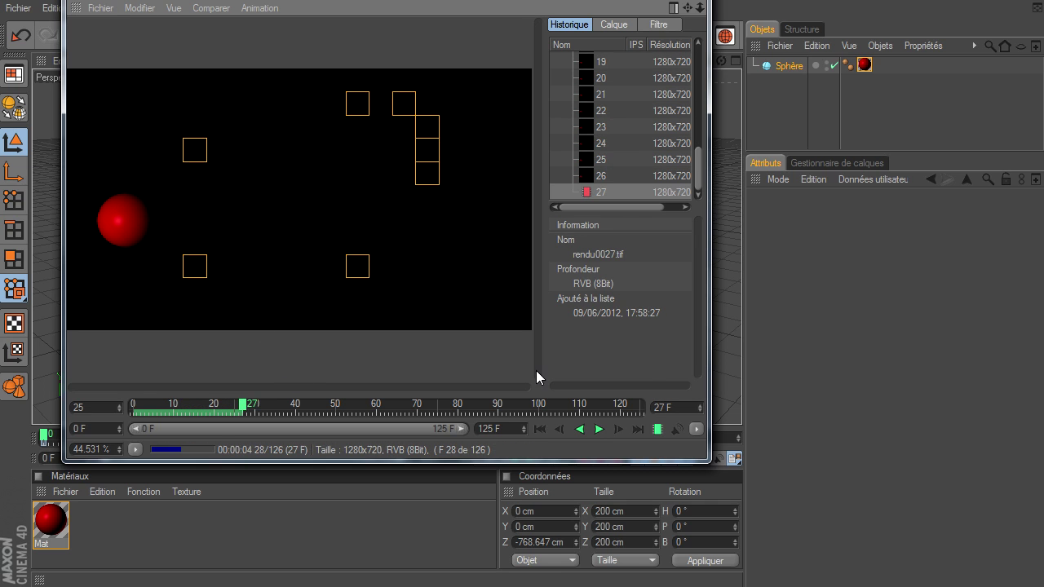
left_click_drag(706, 462, 1004, 571)
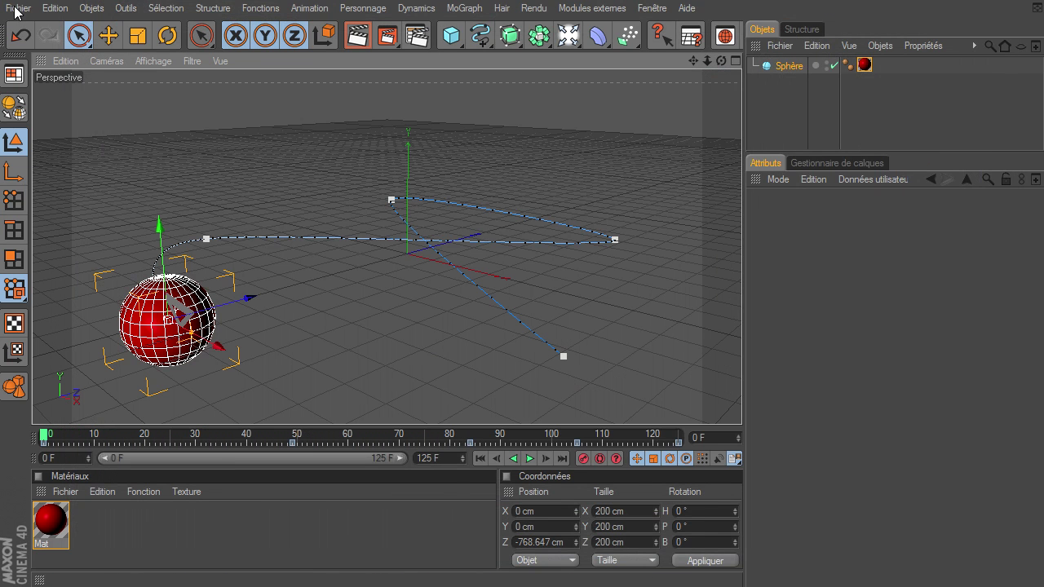
Close all scenes with Fichier > Tout fermer, answering Non to saving.
left_click(17, 8)
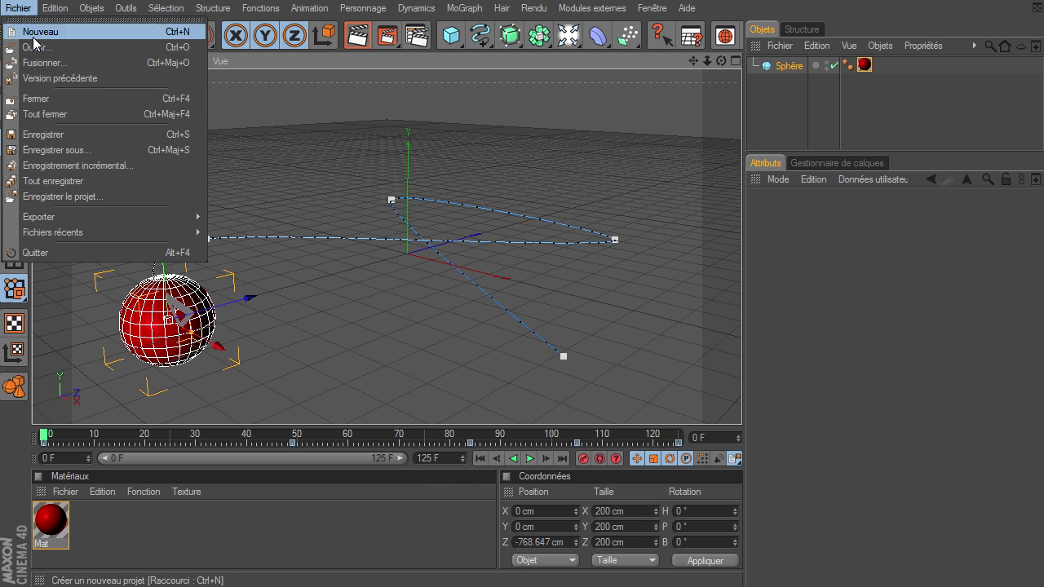
left_click(76, 115)
left_click(845, 459)
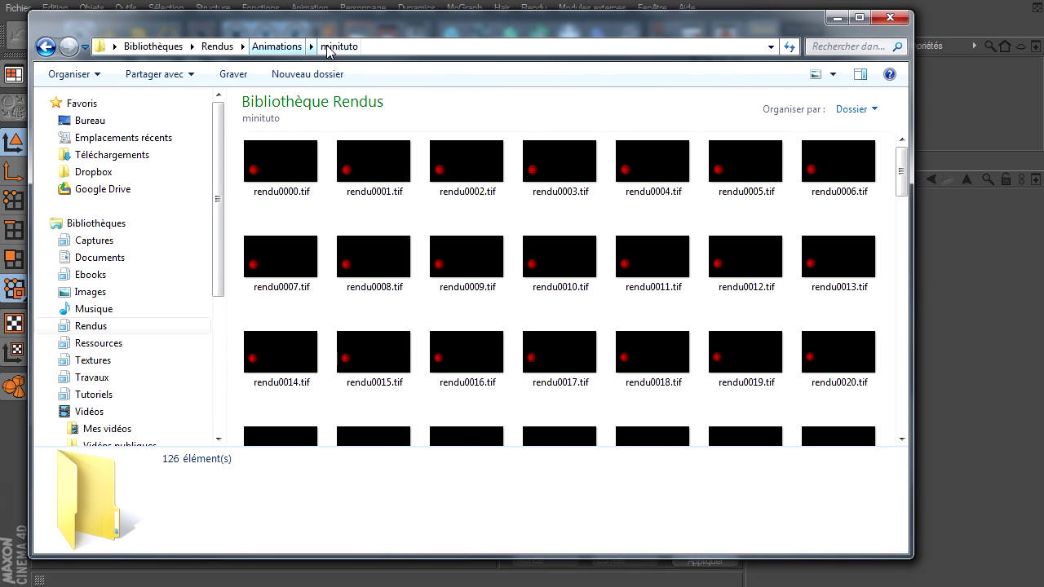
Review the minituto TIFF frames from rendu0000.tif down to rendu0125.tif.
left_click(276, 174)
left_click(345, 168)
left_click(415, 173)
left_click(478, 175)
left_click(529, 285)
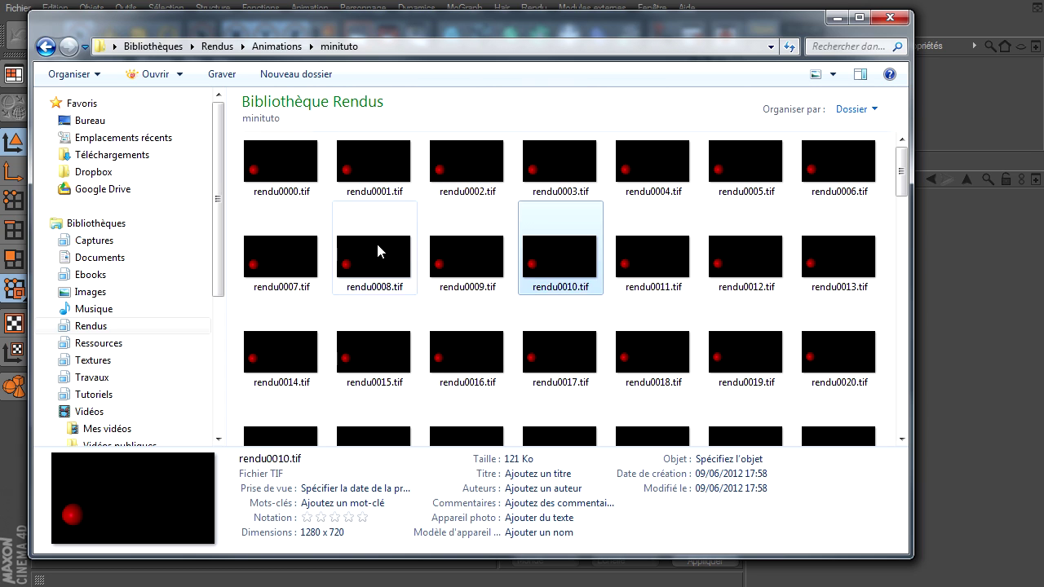
scroll(399, 310, "down", 5)
left_click(450, 338)
scroll(450, 338, "down", 5)
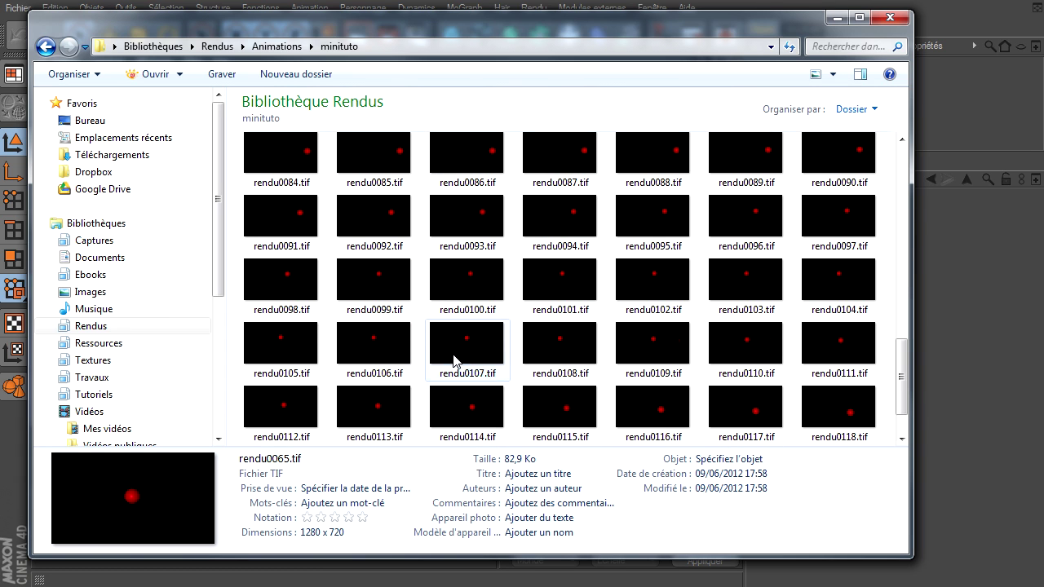
left_click(466, 314)
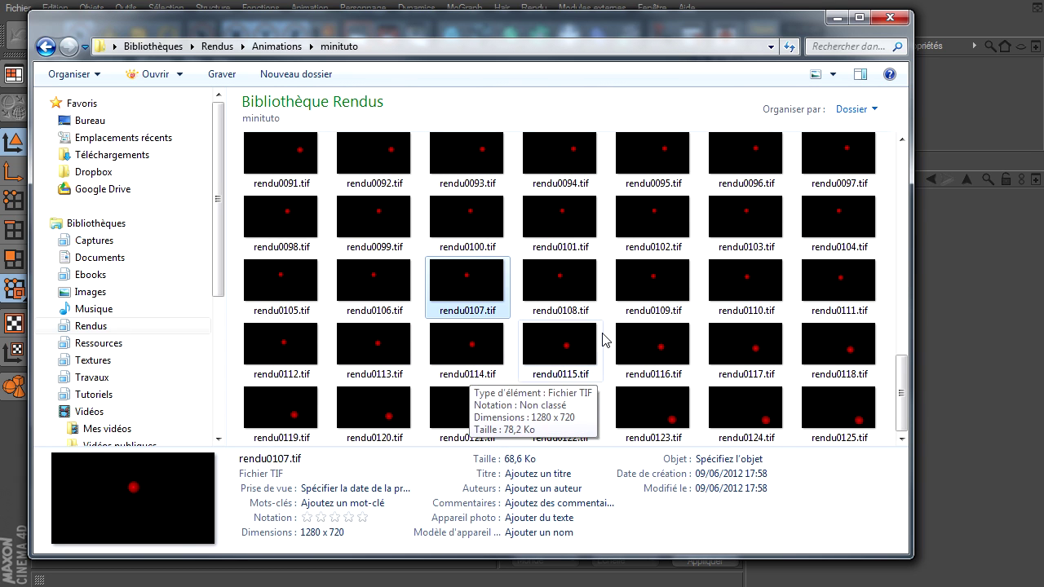
left_click(840, 412)
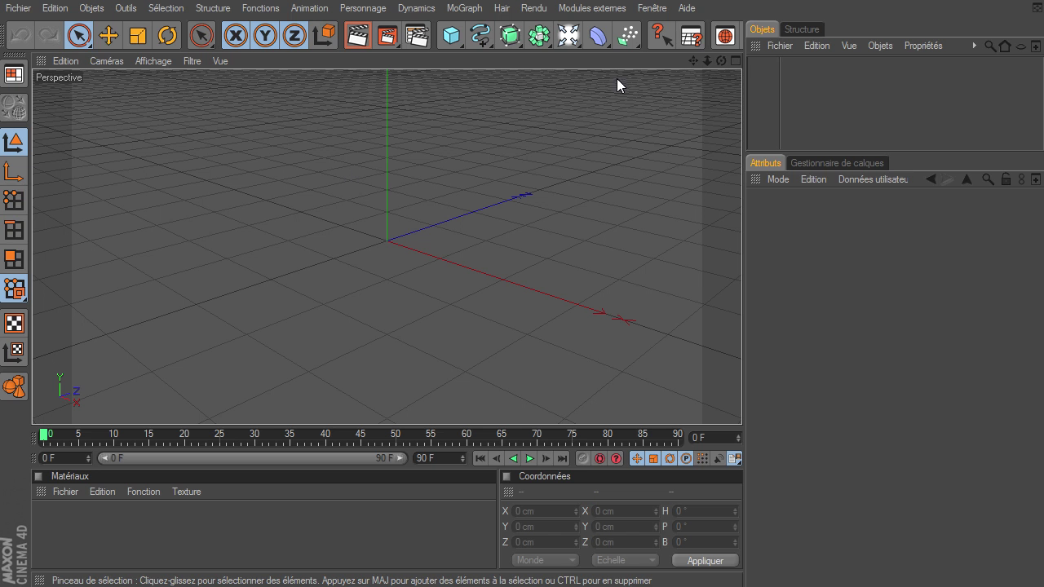
Open Fenêtre > Visualiseur, delete the rendu history entry, and move the viewer window down.
left_click(657, 10)
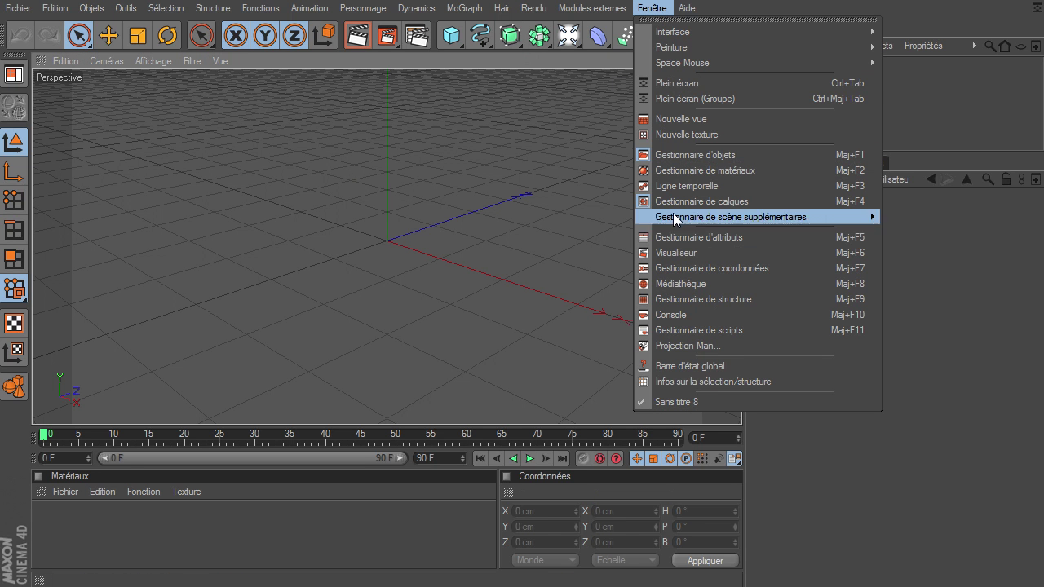
left_click(682, 253)
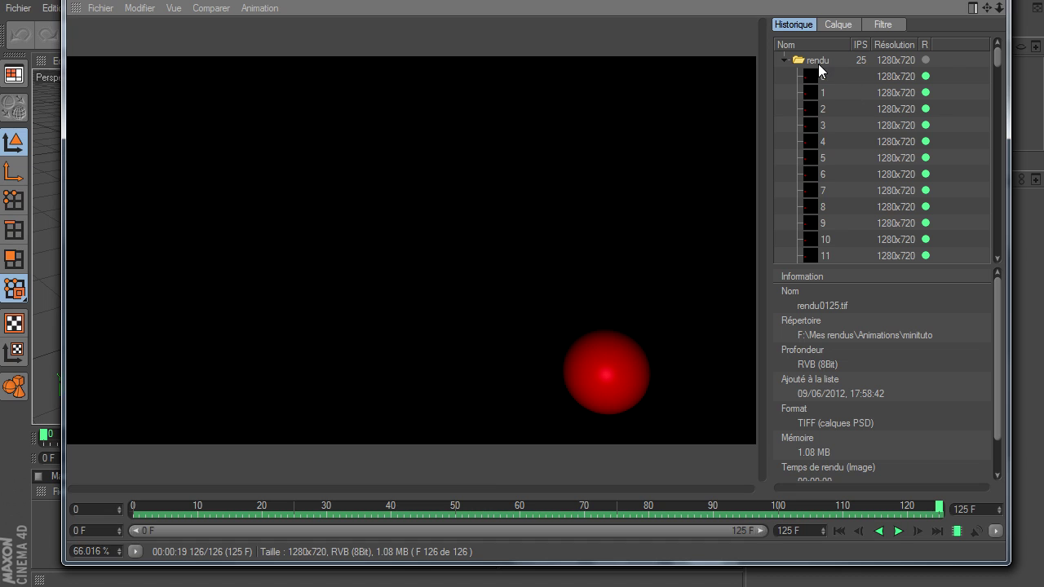
key("Delete")
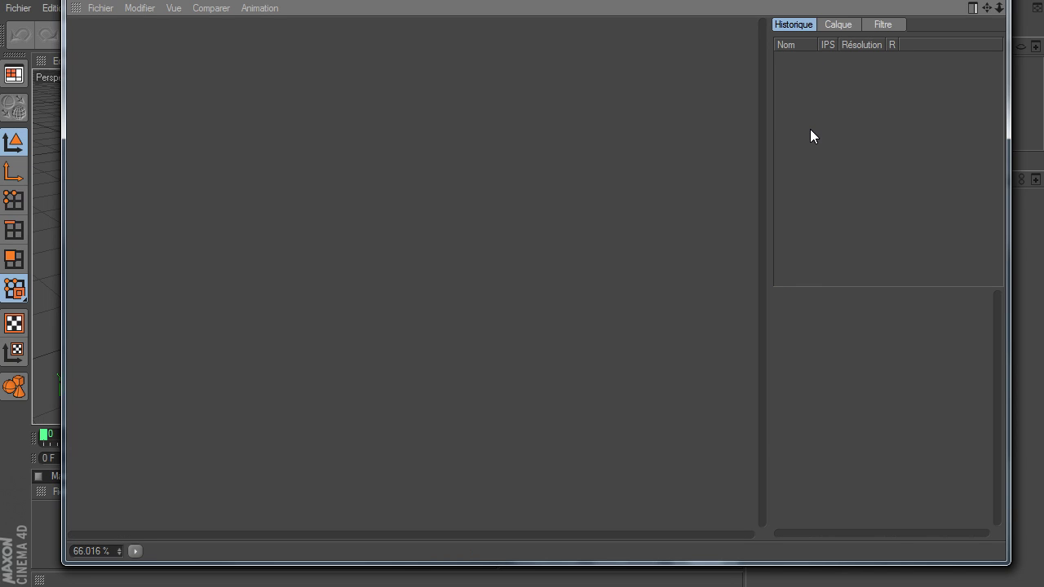
left_click_drag(312, 0, 305, 12)
Load rendu0000.tif into the Picture Viewer as an animation of frames 0 to 125.
left_click(98, 33)
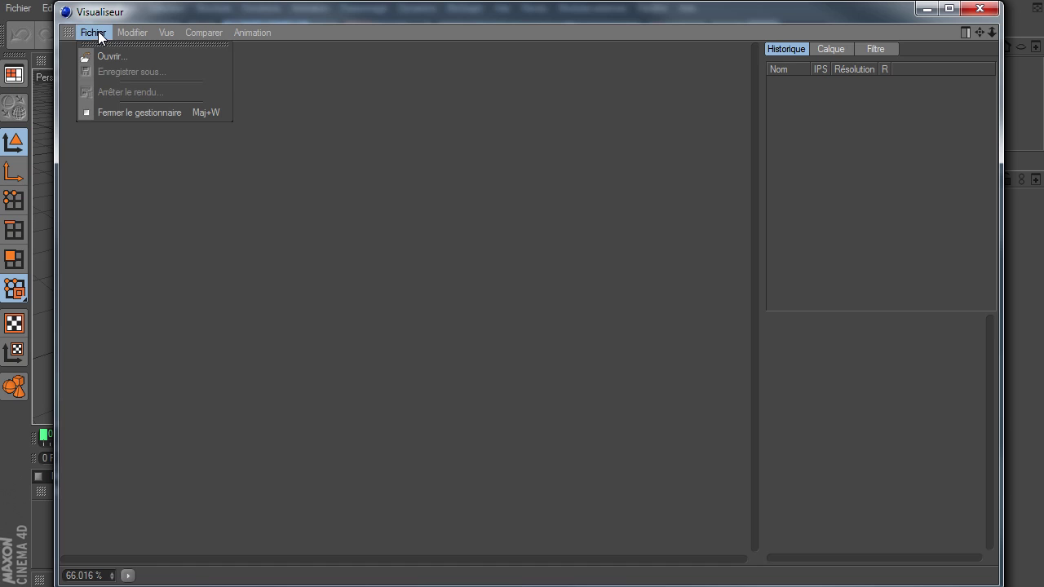
left_click(105, 60)
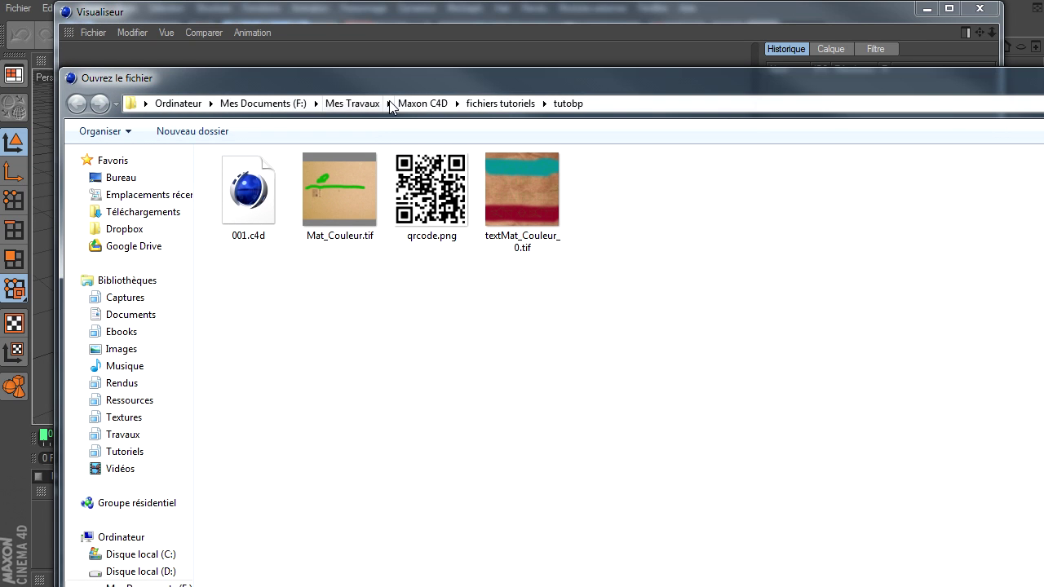
mouse_move(396, 75)
left_mouse_down()
mouse_move(437, 94)
mouse_move(482, 93)
left_mouse_up()
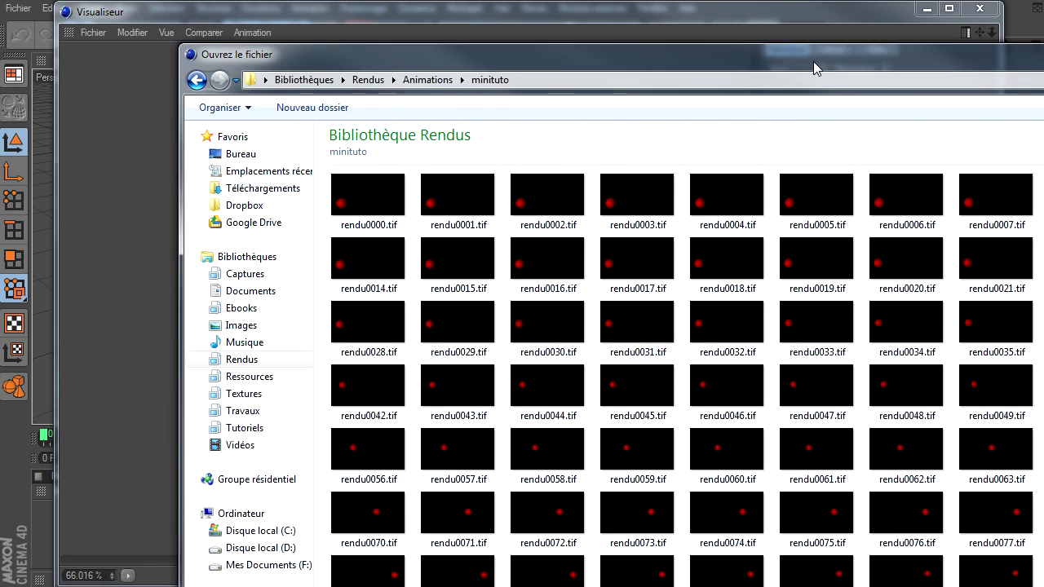
left_click_drag(813, 61, 656, 49)
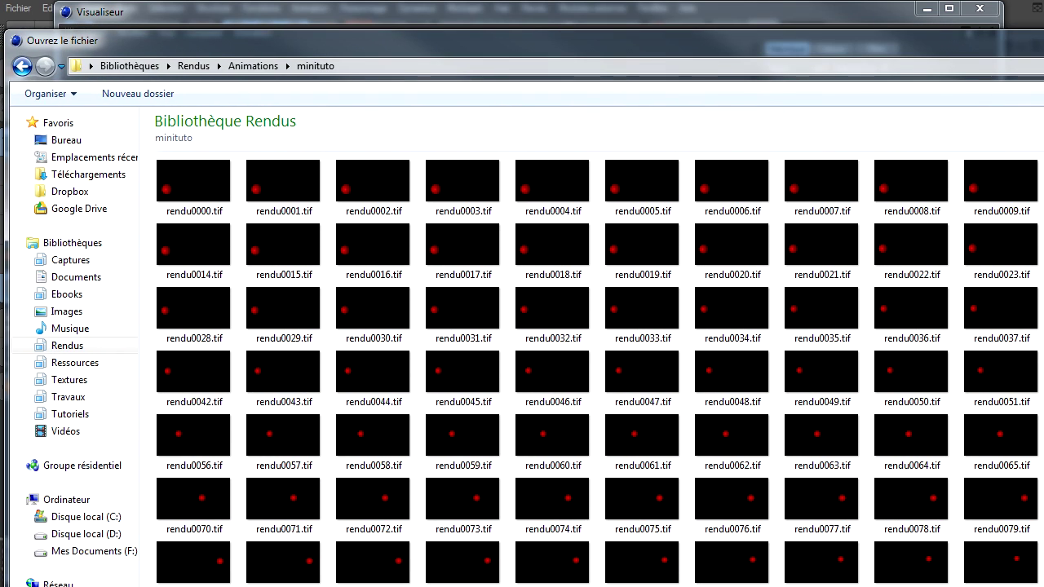
left_click_drag(1043, 586, 1035, 571)
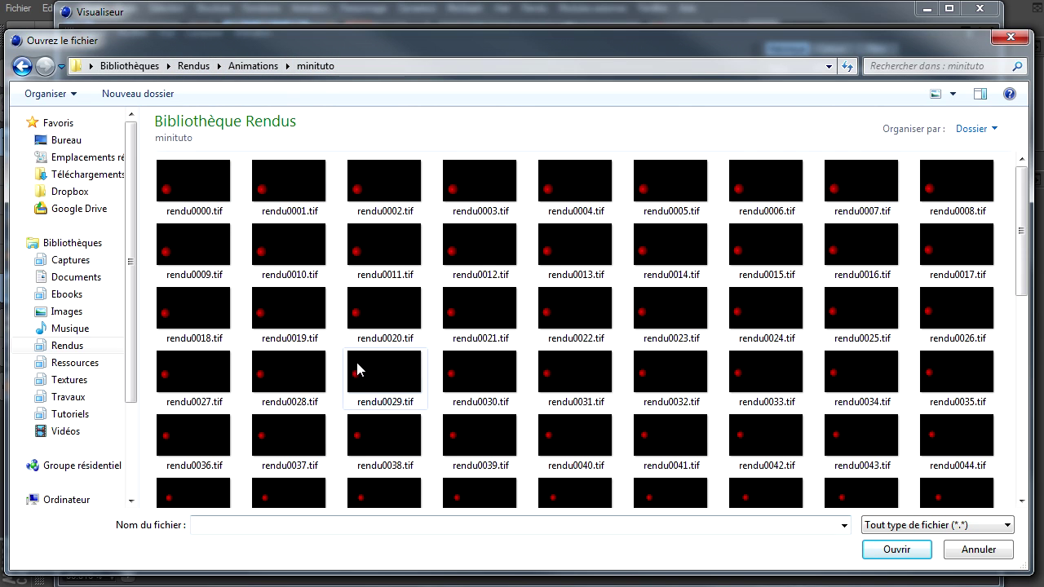
left_click(209, 181)
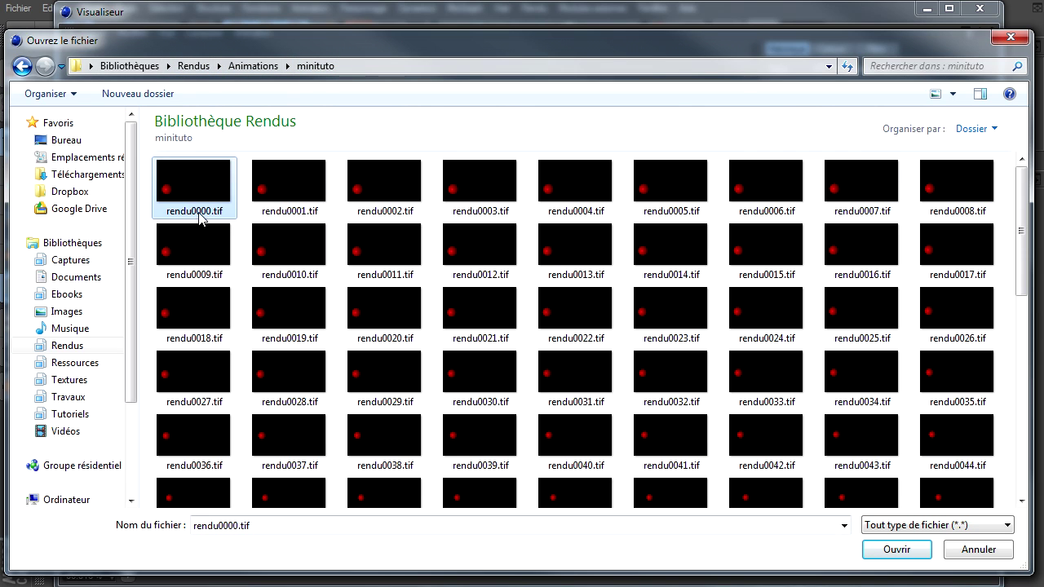
left_click(875, 551)
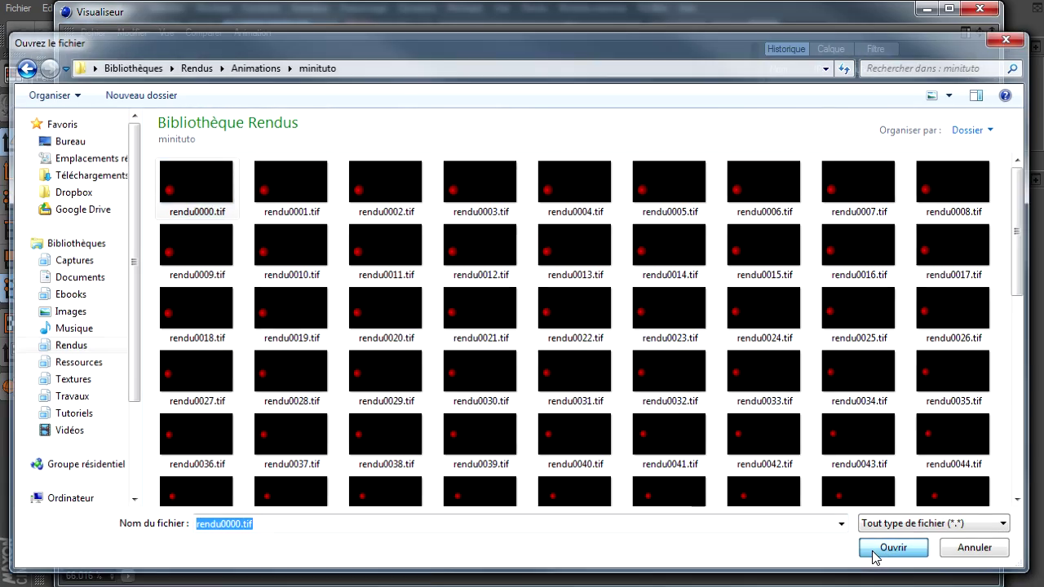
left_click_drag(841, 502, 337, 160)
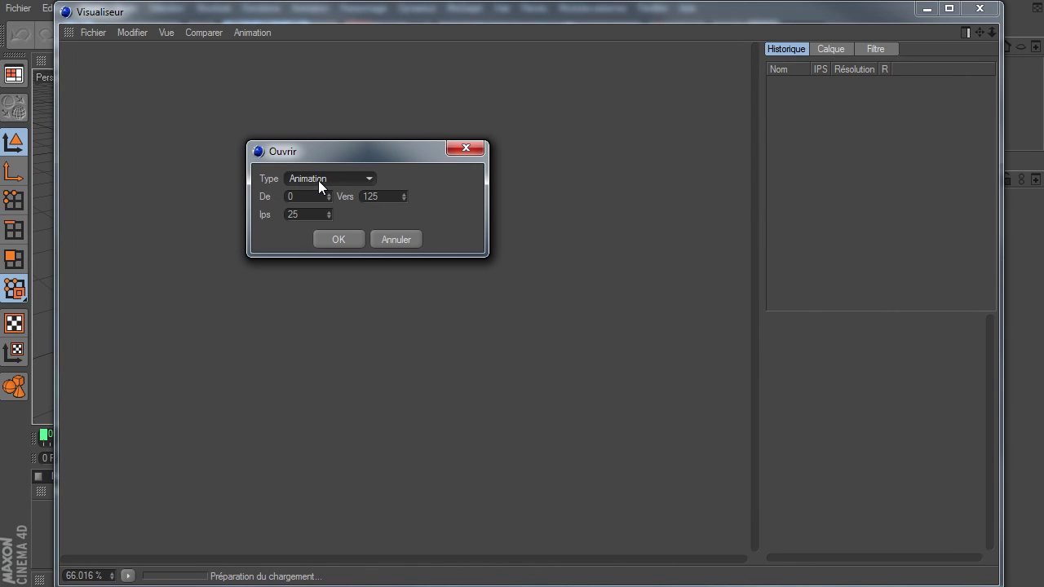
left_click(382, 197)
left_click(337, 240)
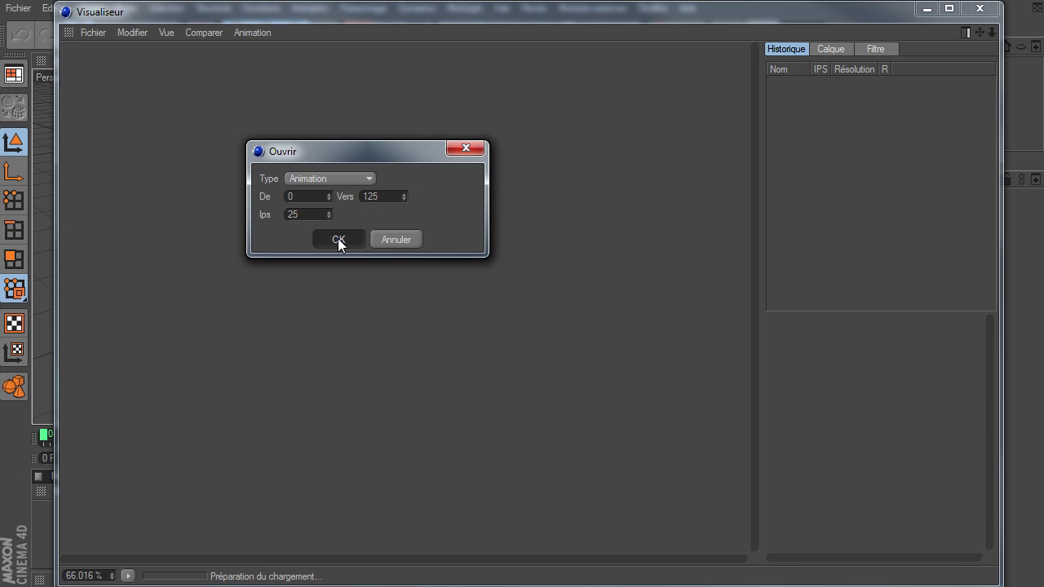
Expand rendu.tif to step through frames 0–6, then collapse its frame list.
left_click(776, 84)
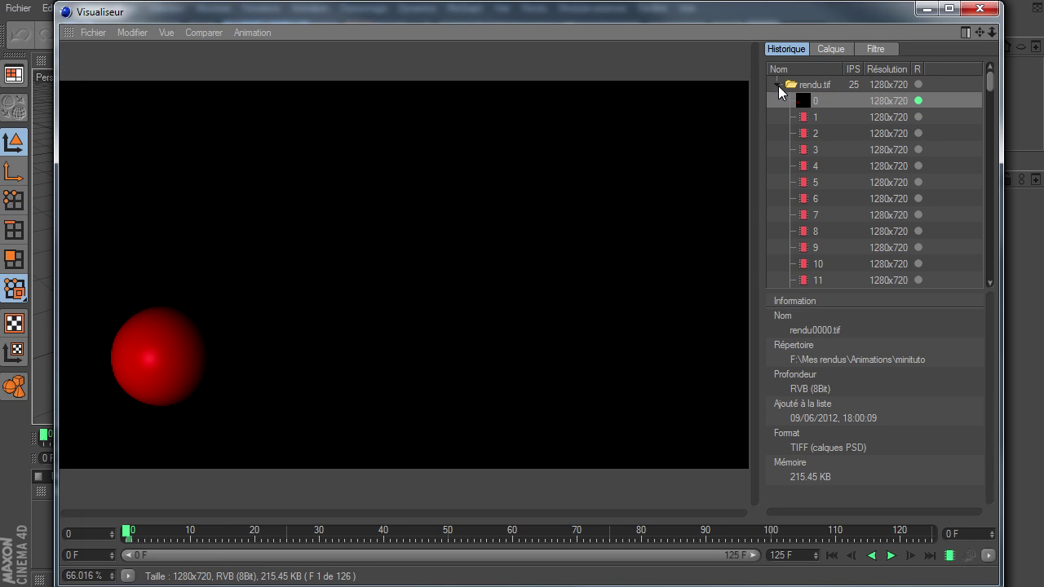
left_click_drag(836, 119, 832, 197)
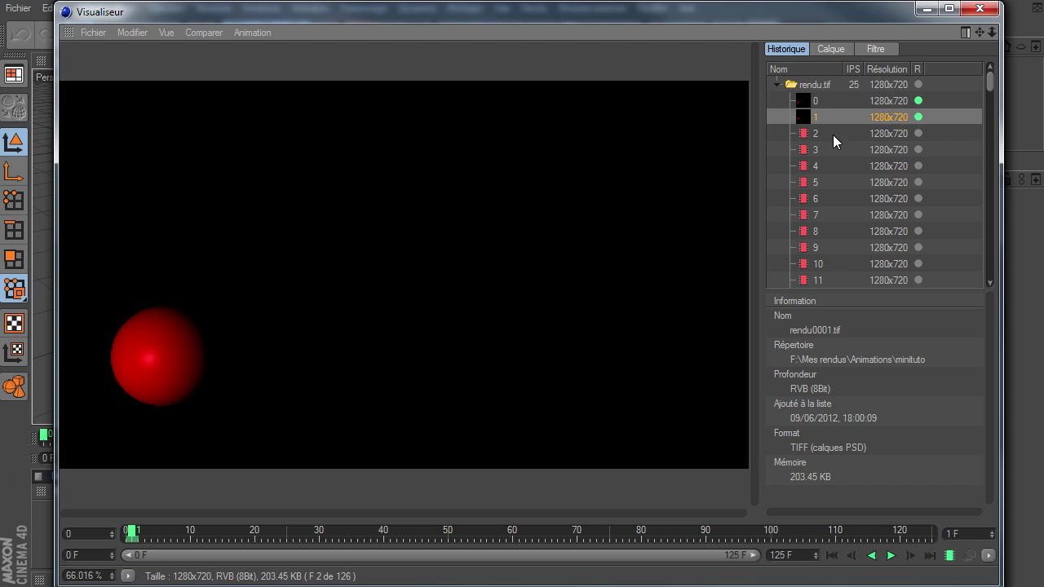
left_click(777, 85)
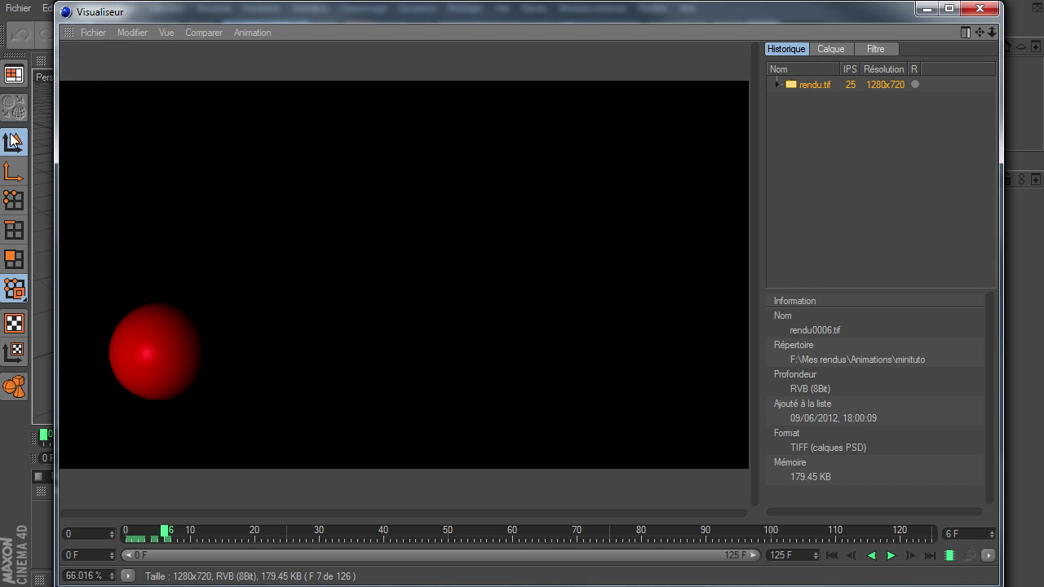
left_click(101, 38)
Set the save type to Animation with the Film QuickTime format.
left_click(105, 73)
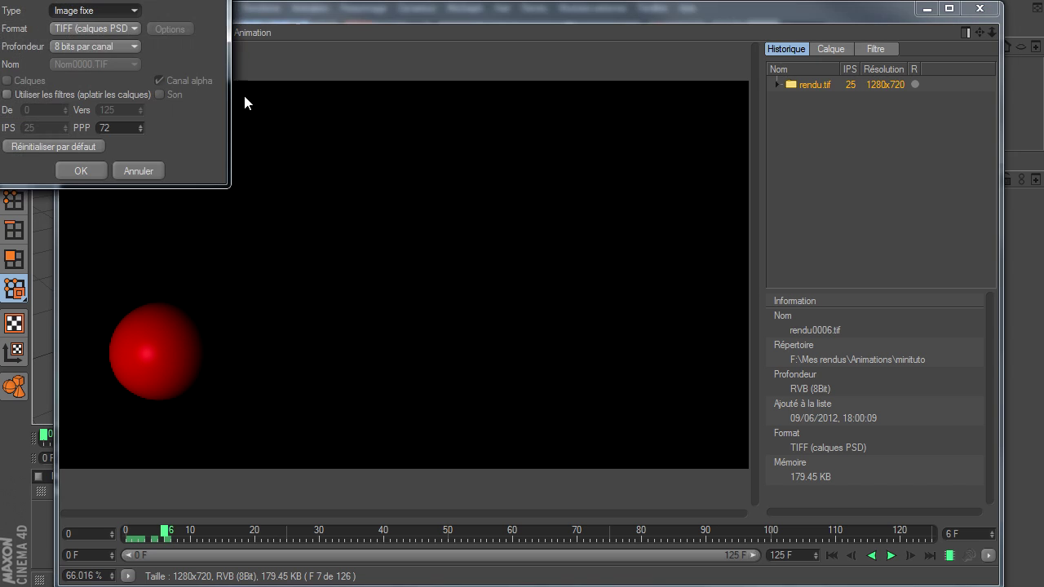
left_click_drag(122, 9, 324, 128)
left_click(290, 138)
left_click(277, 168)
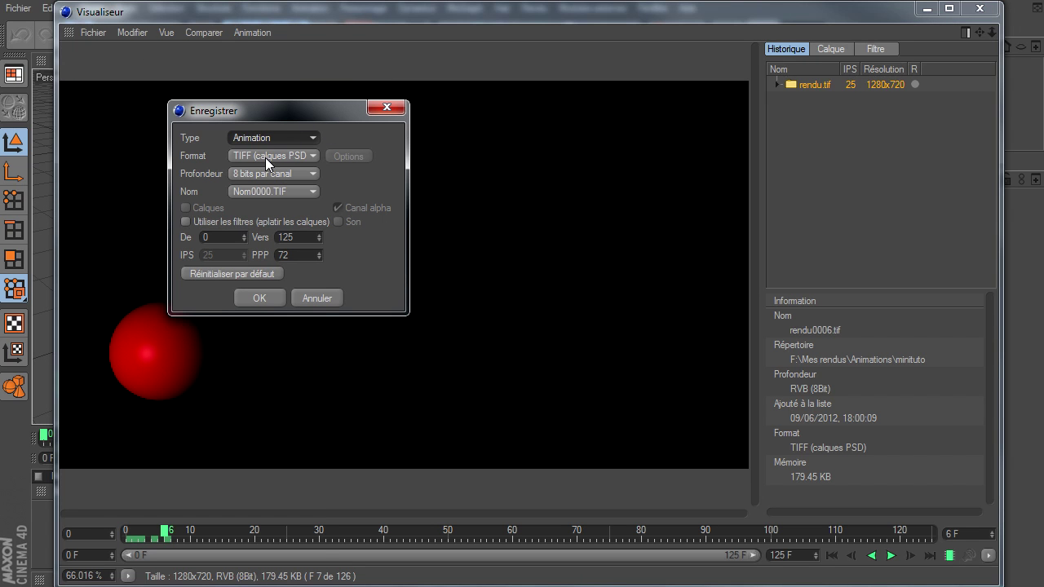
left_click(265, 158)
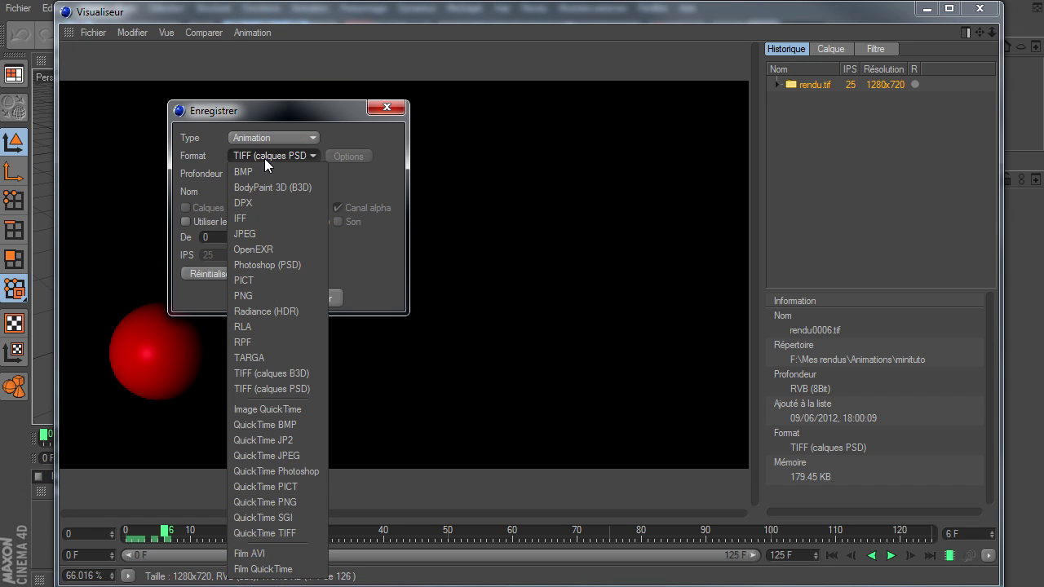
left_click(278, 570)
Set QuickTime options to 25 fps with a key frame every 25 images, then save.
left_click(348, 155)
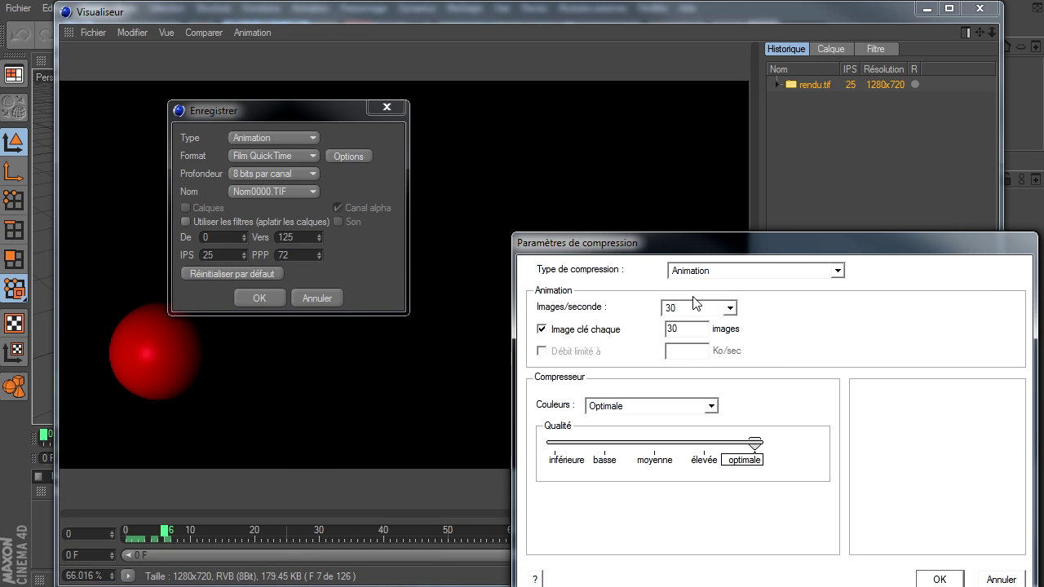
left_click(699, 309)
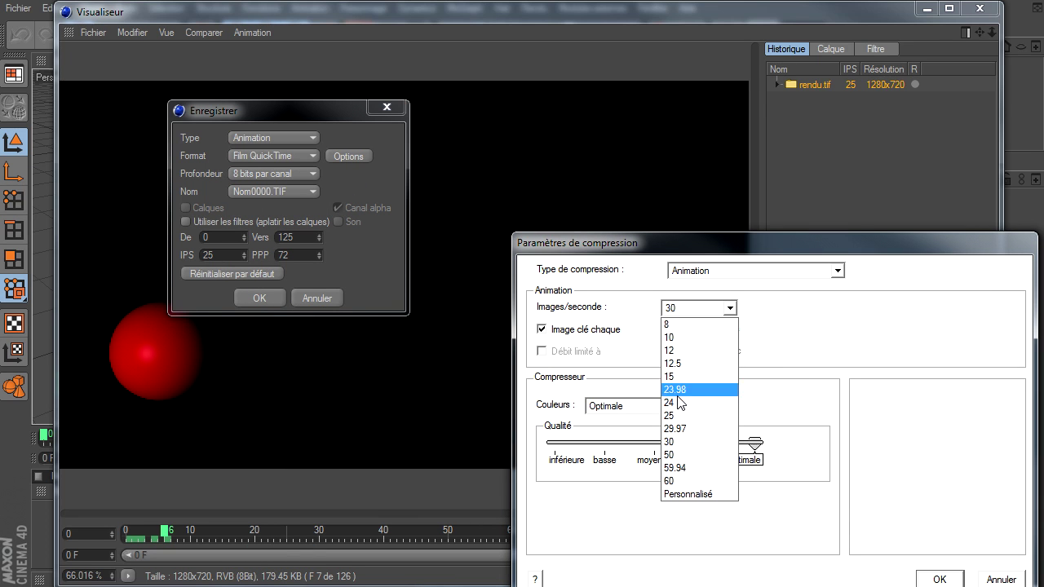
left_click(681, 415)
double_click(684, 328)
type("25")
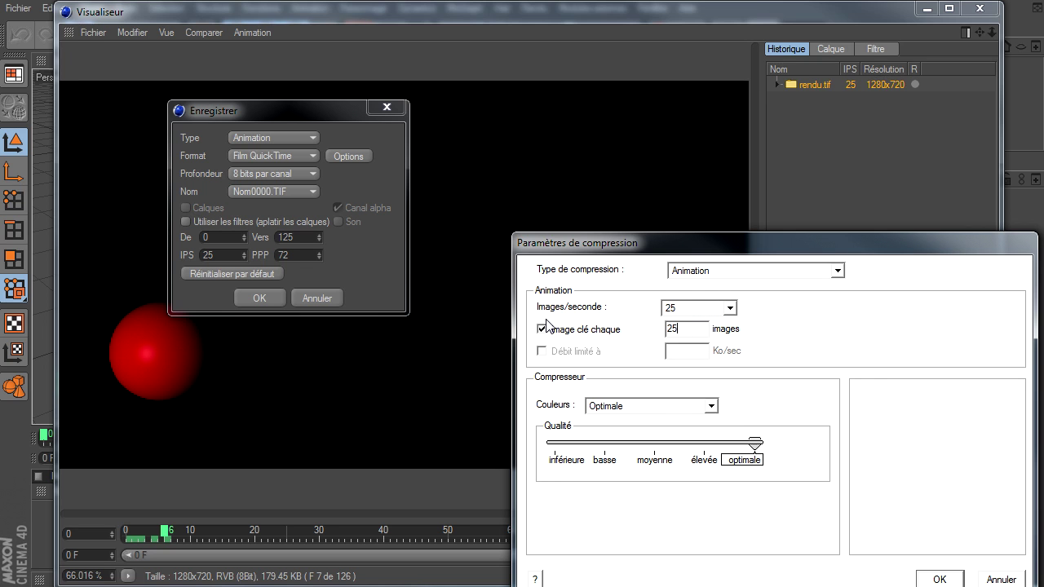
left_click(939, 579)
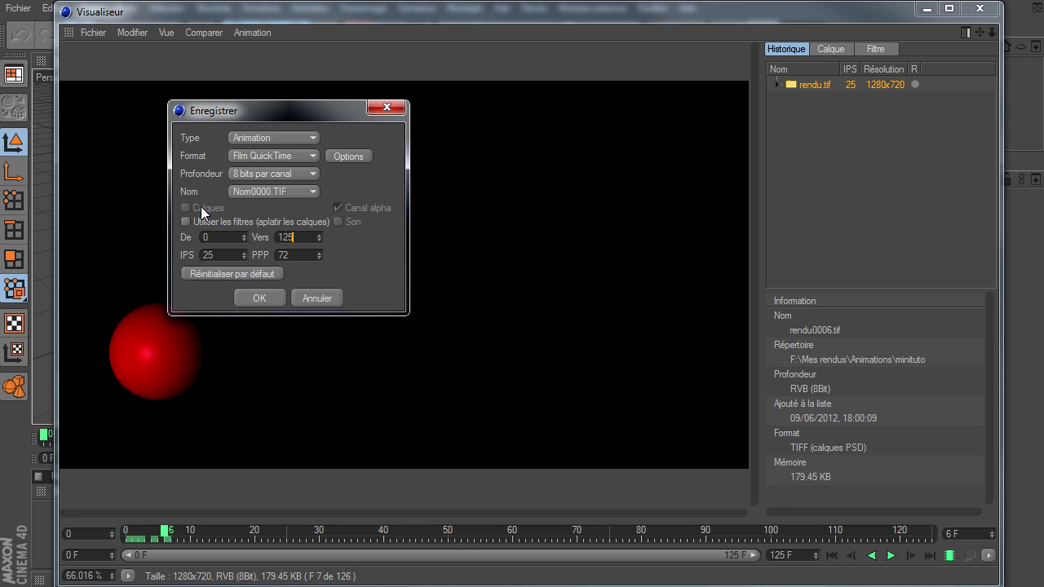
left_click(263, 304)
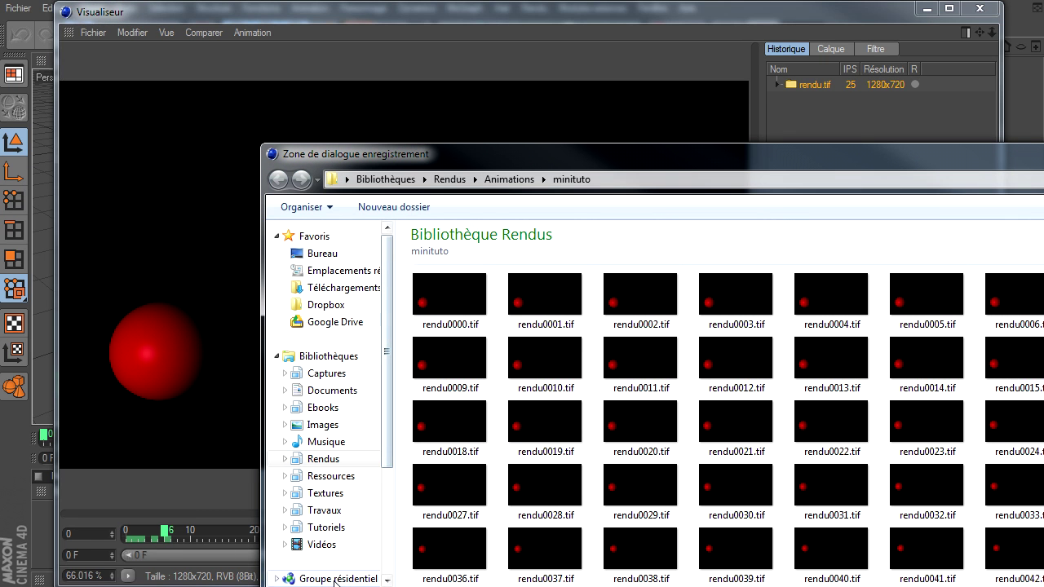
key("Return")
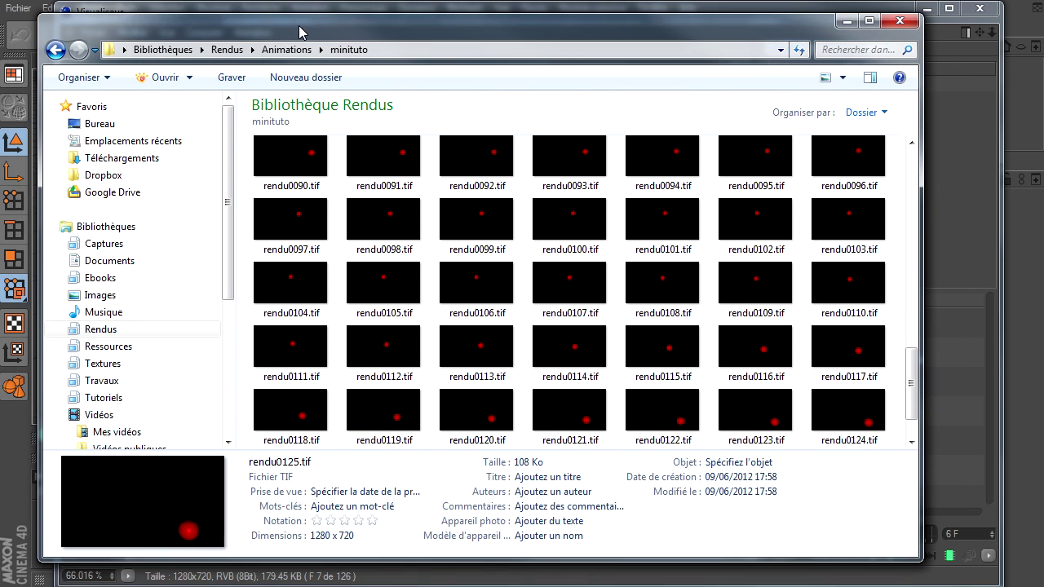
Return to the top of minituto and select rendu.mov to show its 5-second, 5,42 Mo details.
scroll(337, 280, "down", 1)
scroll(367, 342, "up", 1)
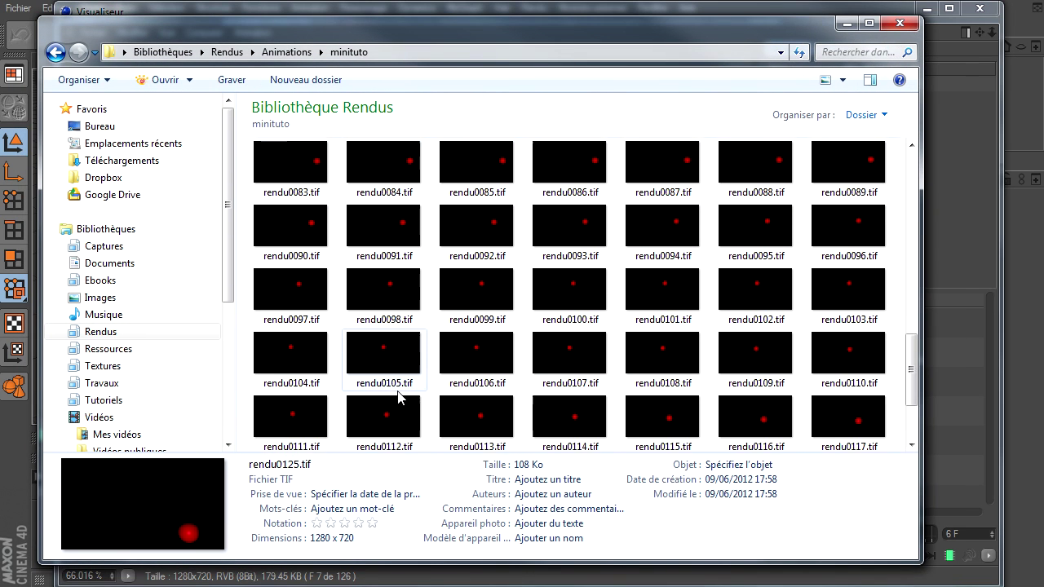
scroll(397, 397, "up", 10)
left_click(292, 208)
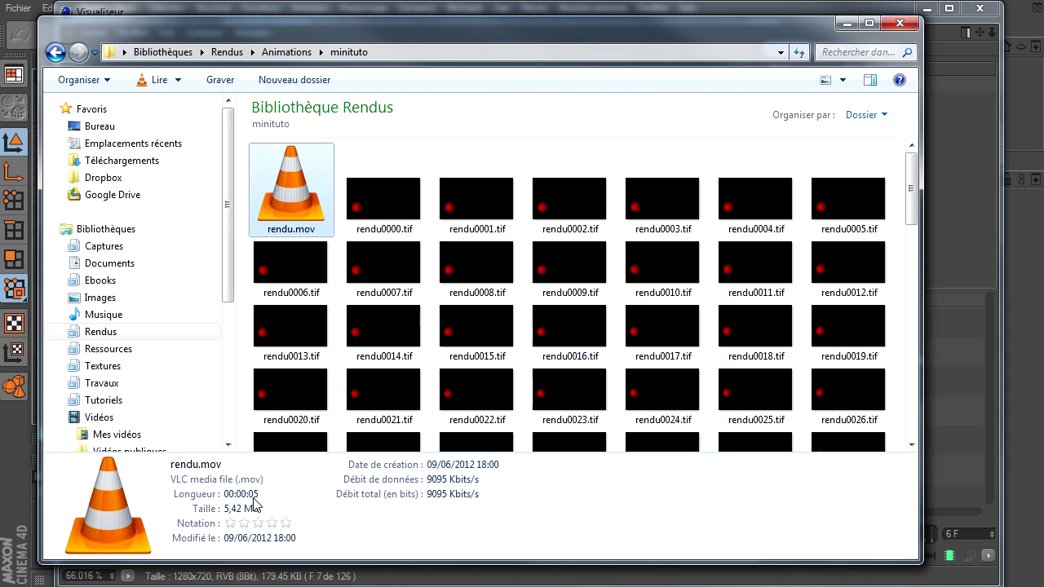
double_click(301, 200)
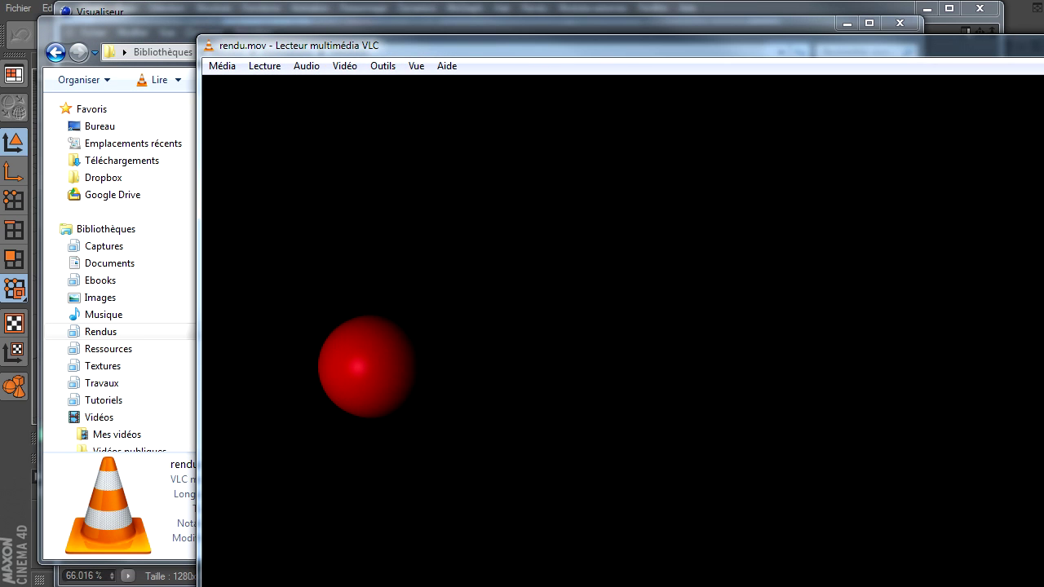
key("alt+F4")
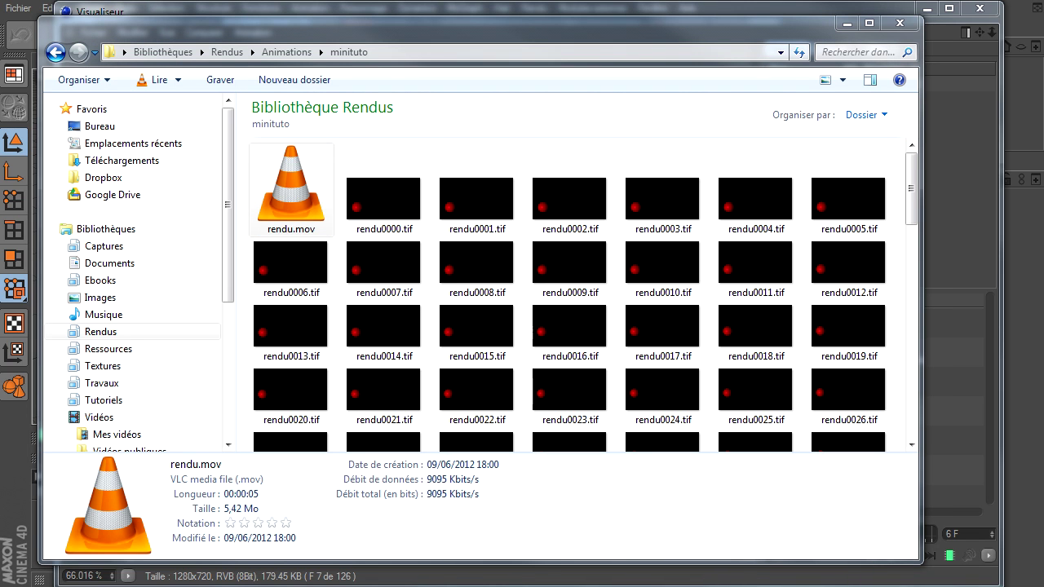
Play rendu.mov full screen in MPC-HC, then shrink the view to 50% zoom.
left_click_drag(802, 288, 578, 95)
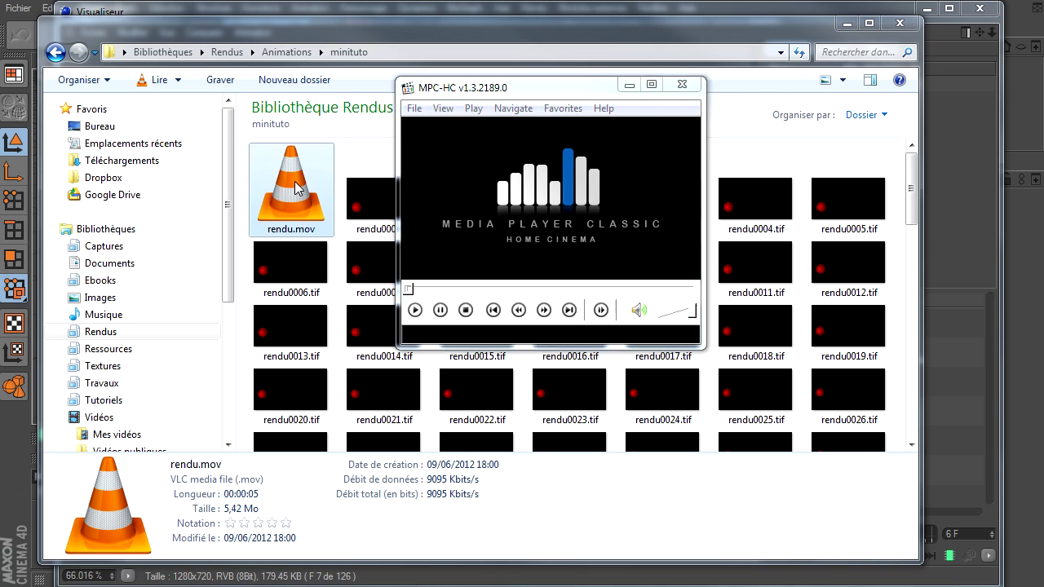
double_click(645, 225)
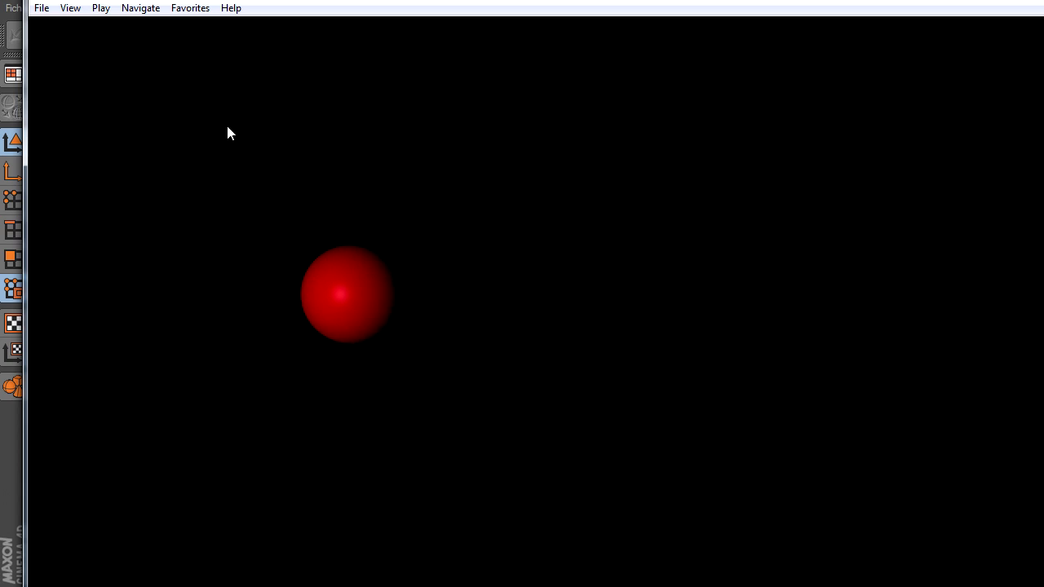
left_click(72, 9)
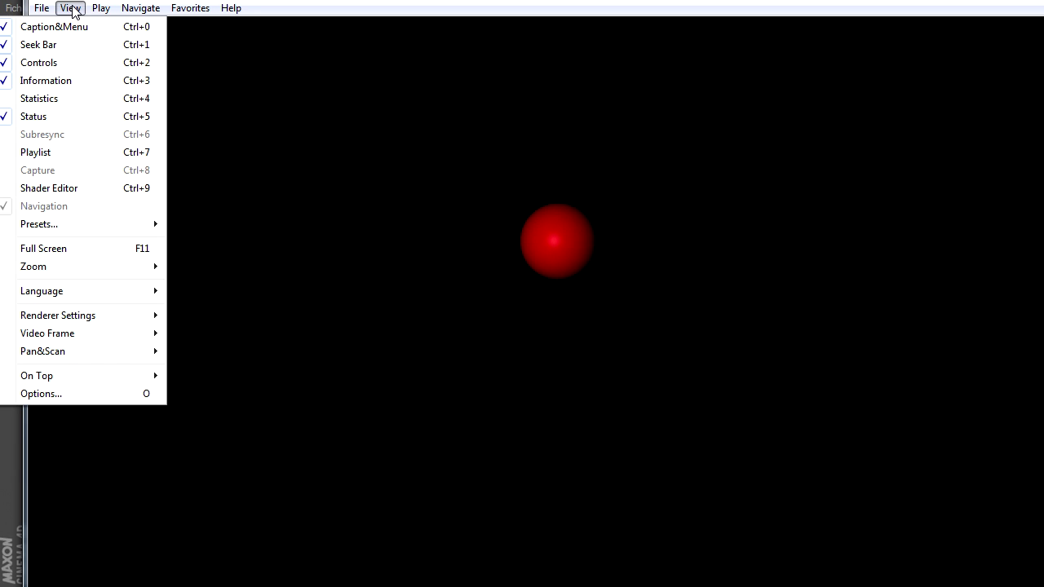
mouse_move(78, 266)
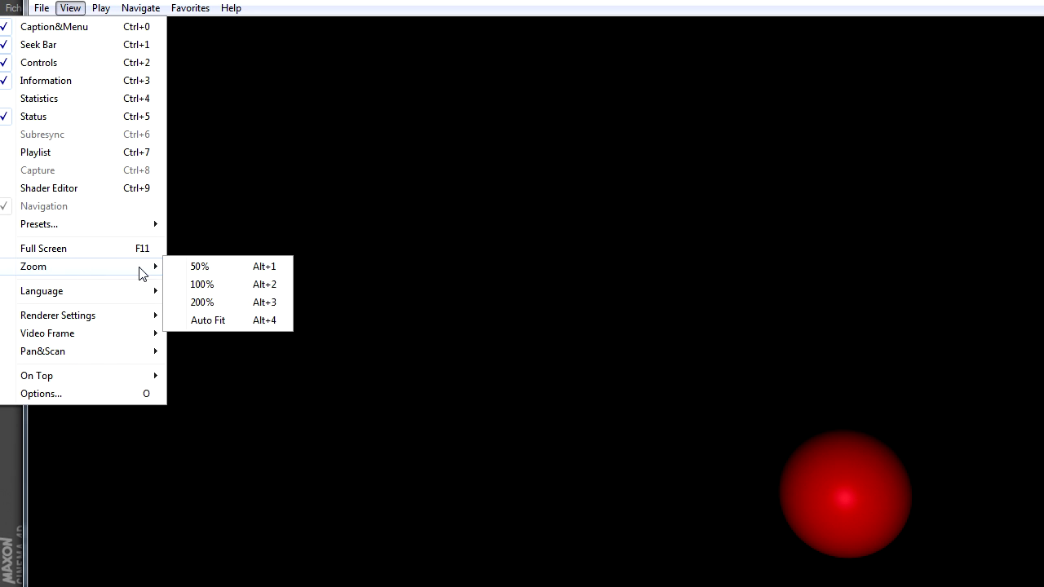
left_click(190, 267)
Replay the movie, then close MPC-HC and the minituto folder window.
left_click(303, 487)
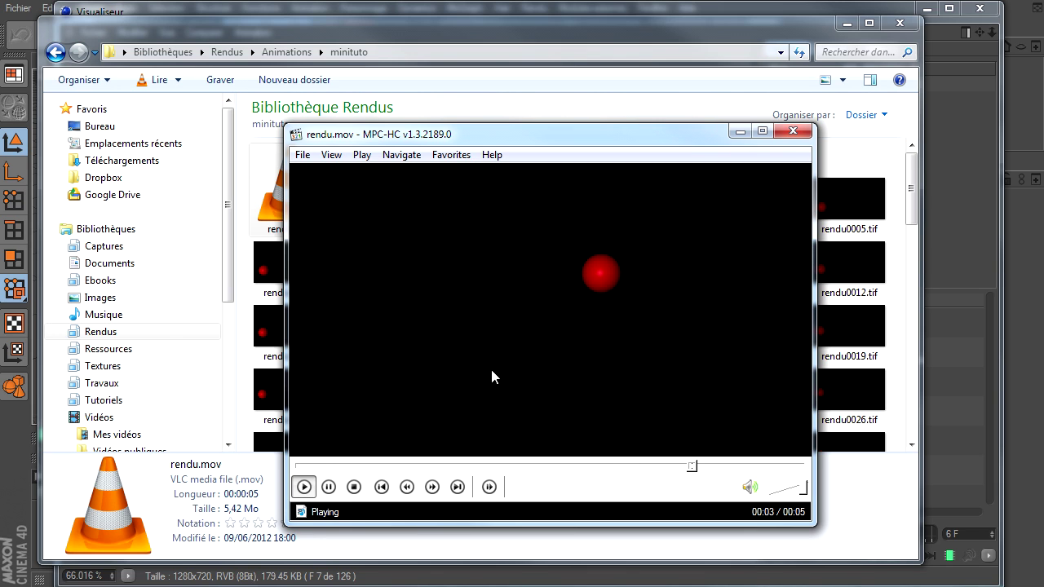
left_click(791, 132)
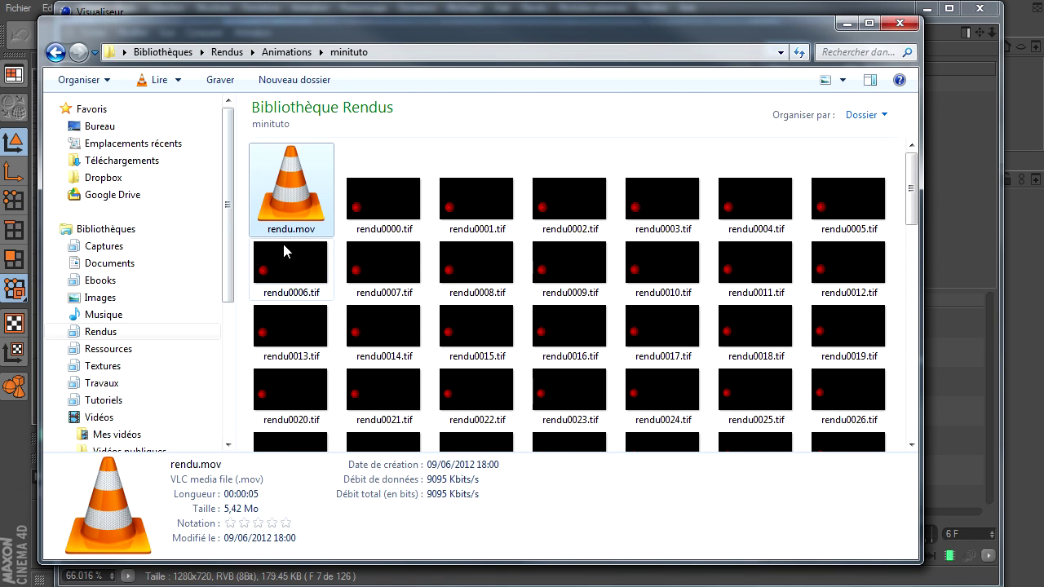
left_click(900, 22)
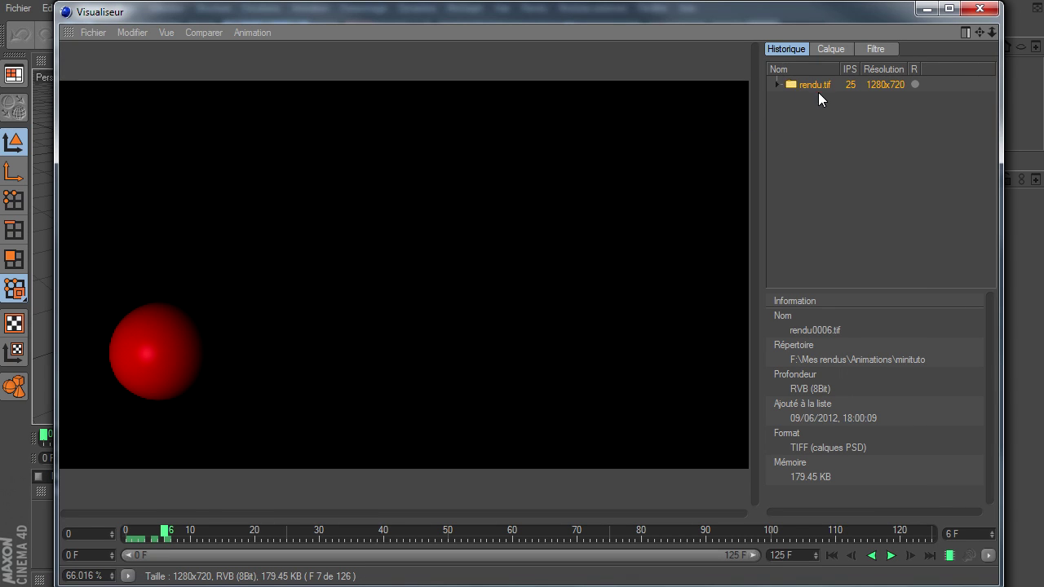
Expand and collapse rendu.tif in the Historique list, then close the Visualiseur window.
left_click(777, 85)
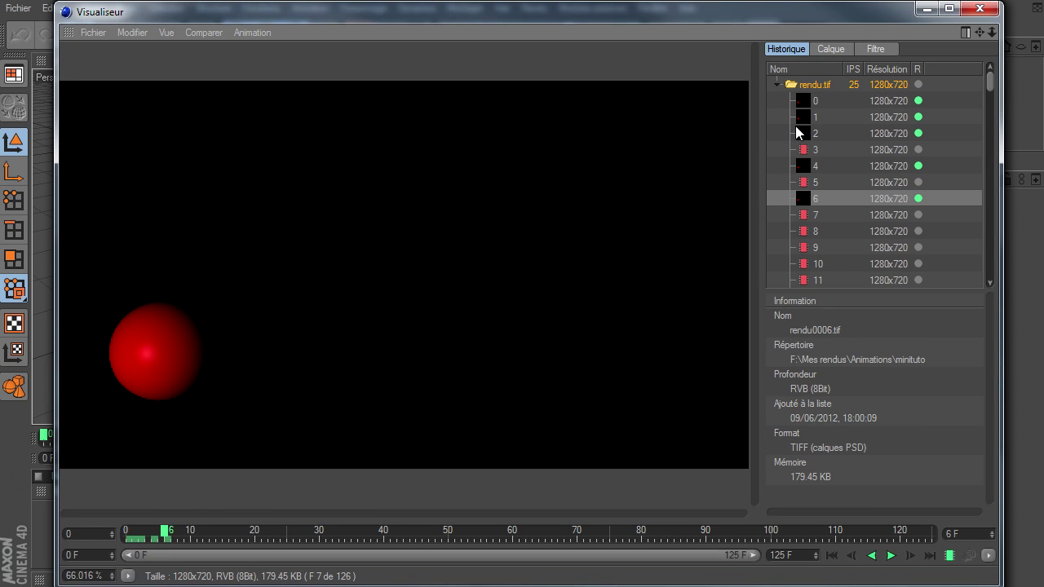
left_click(778, 85)
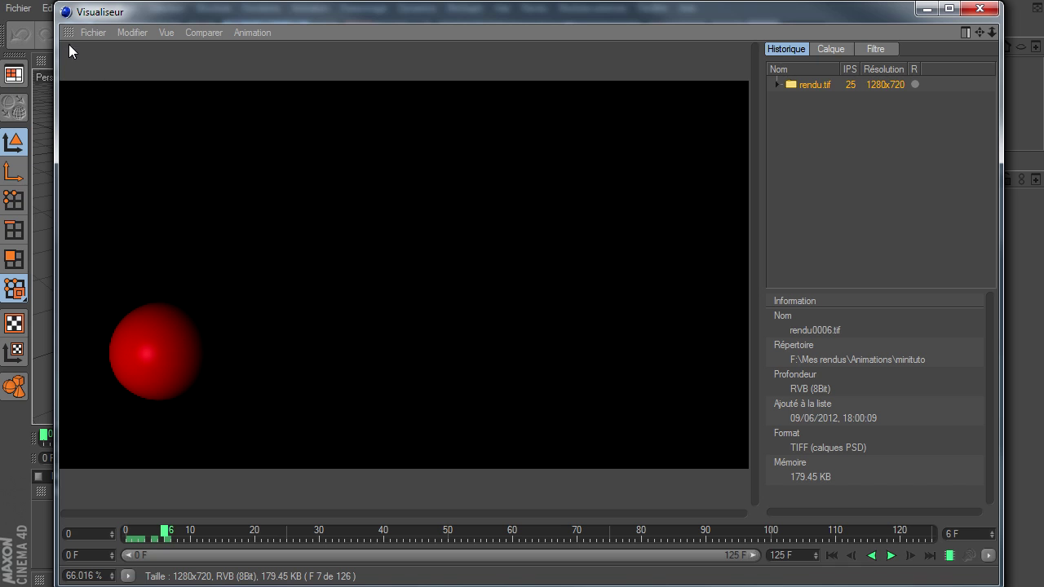
left_click(979, 10)
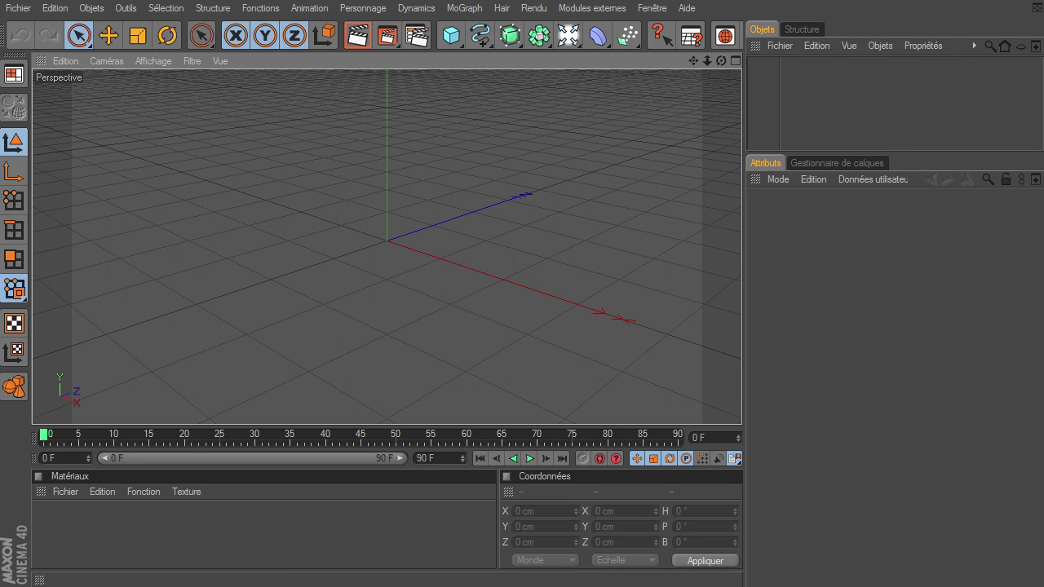